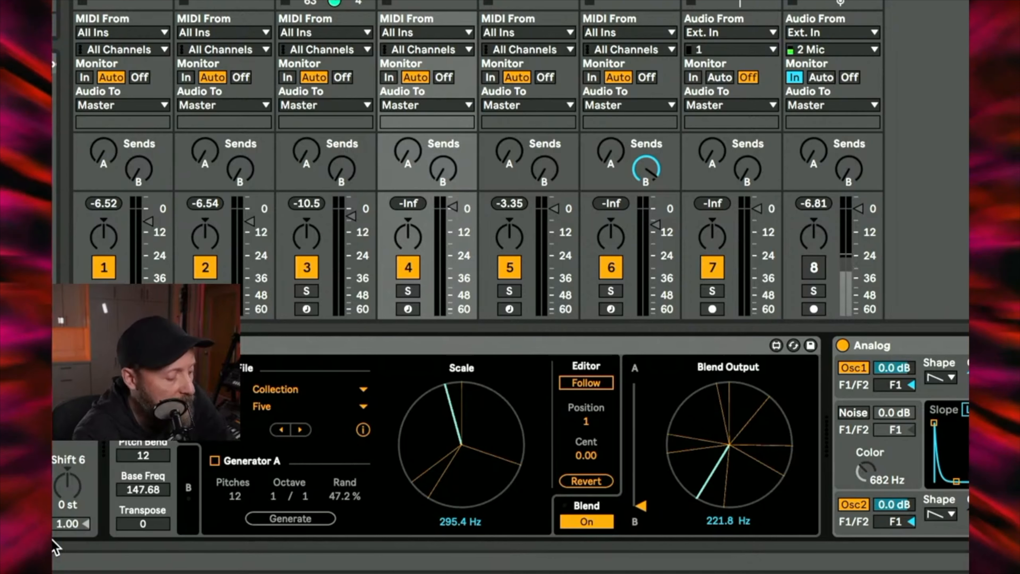
# Step: Display the Analog synth's global settings and examine its pitch bend range alongside Microtuner's
pyautogui.hscroll(5, 346, 449)
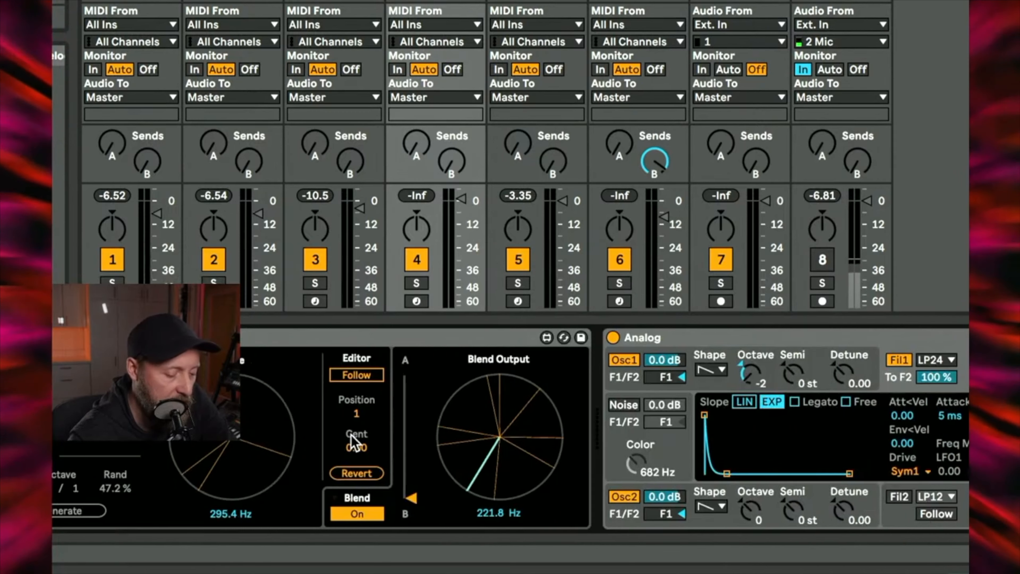
pyautogui.hscroll(-5, 353, 443)
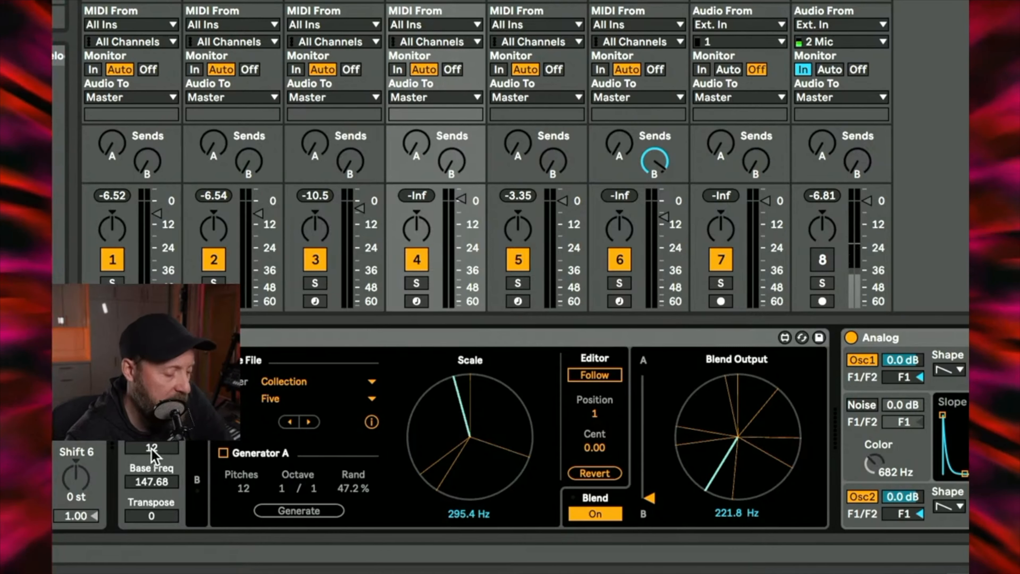
pyautogui.hscroll(5, 152, 451)
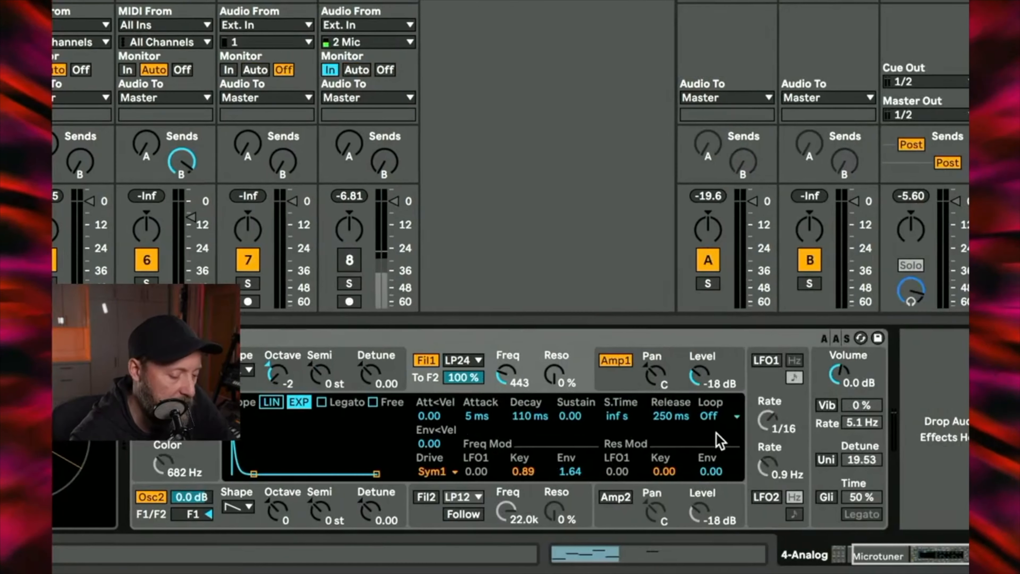
pyautogui.click(828, 406)
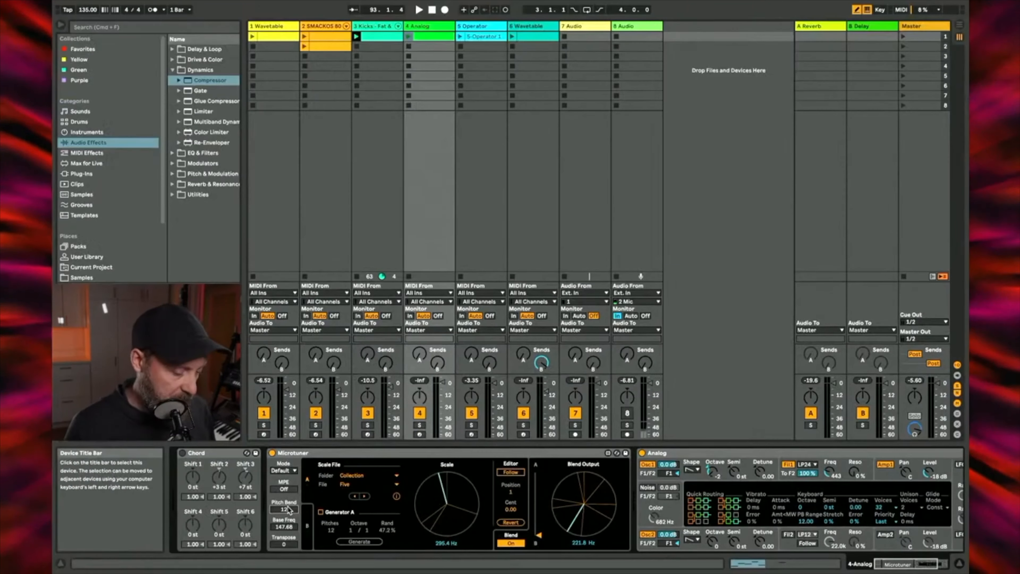
# Step: Bypass the Microtuner device and launch the Analog track's clip
pyautogui.click(272, 453)
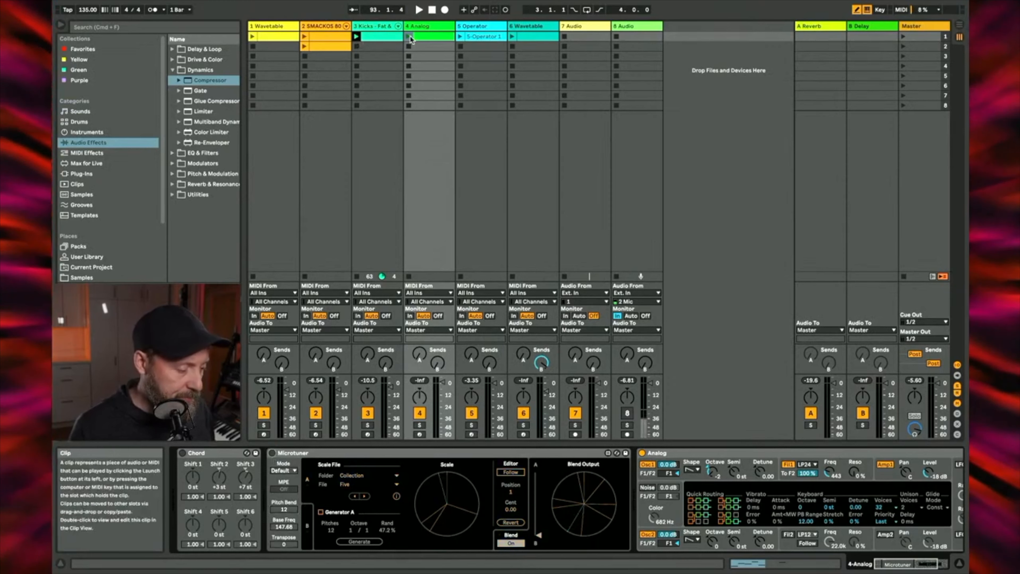
pyautogui.click(409, 36)
# Step: On the kick track's Modal Hybrid reverb, set the predelay to 2/16 and the feedback to 15%
pyautogui.click(374, 25)
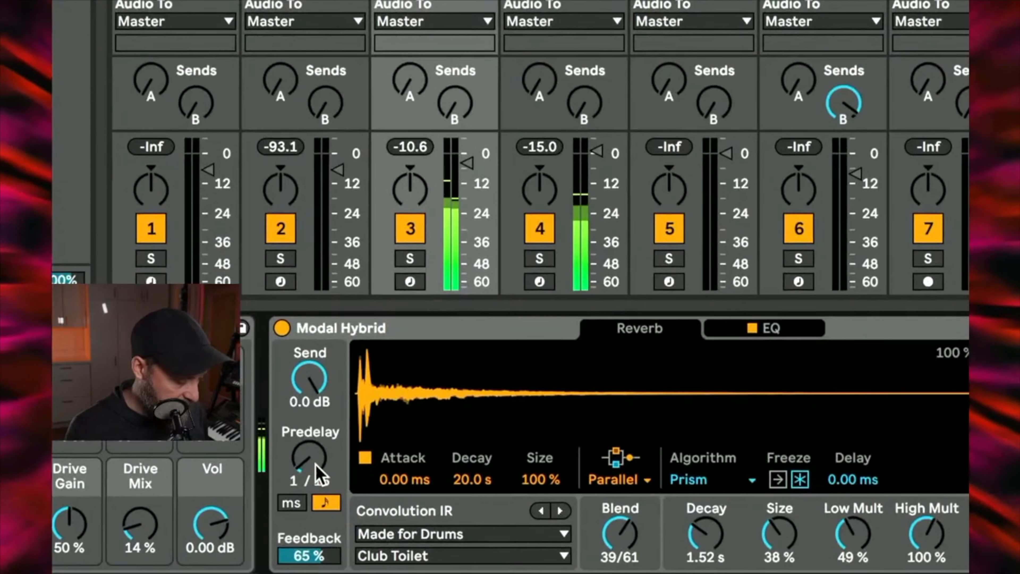
pyautogui.moveTo(330, 506); pyautogui.dragTo(317, 480)
pyautogui.moveTo(318, 553); pyautogui.dragTo(317, 573)
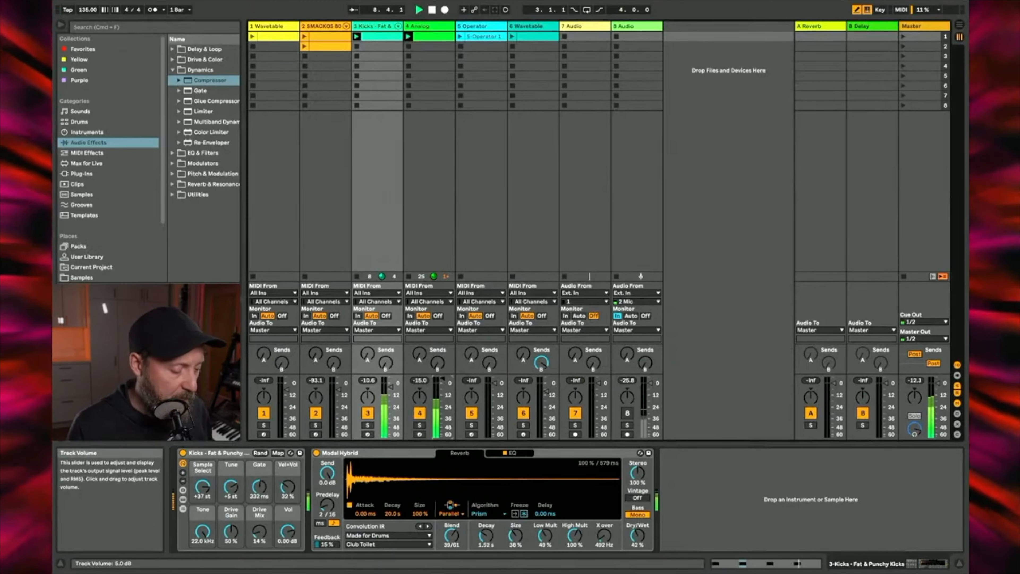
# Step: Open the Analog clip's notes in an enlarged note editor and play the pattern from the start
pyautogui.doubleClick(431, 37)
pyautogui.press('c')
pyautogui.press('space')
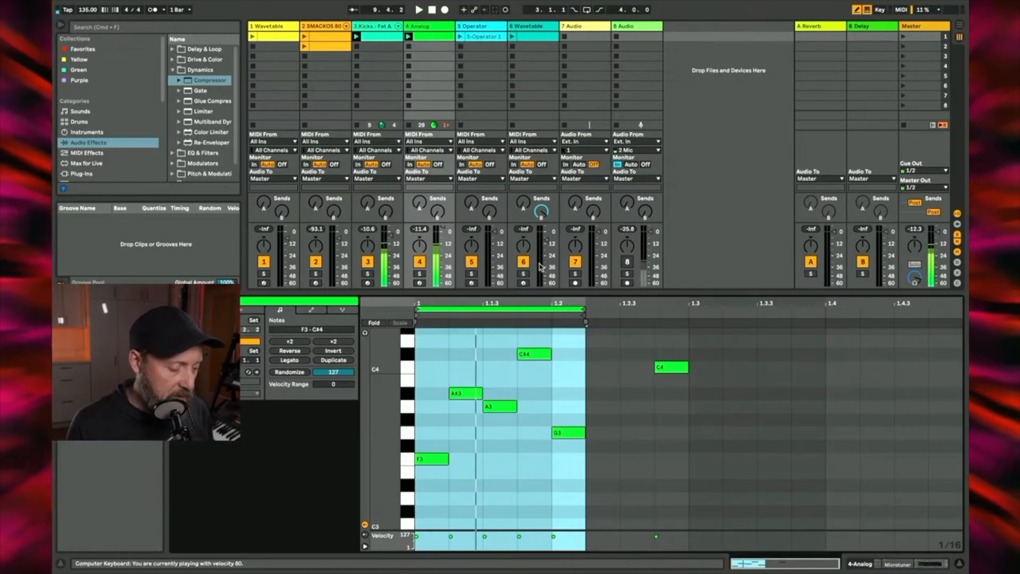
pyautogui.moveTo(518, 293); pyautogui.dragTo(523, 160)
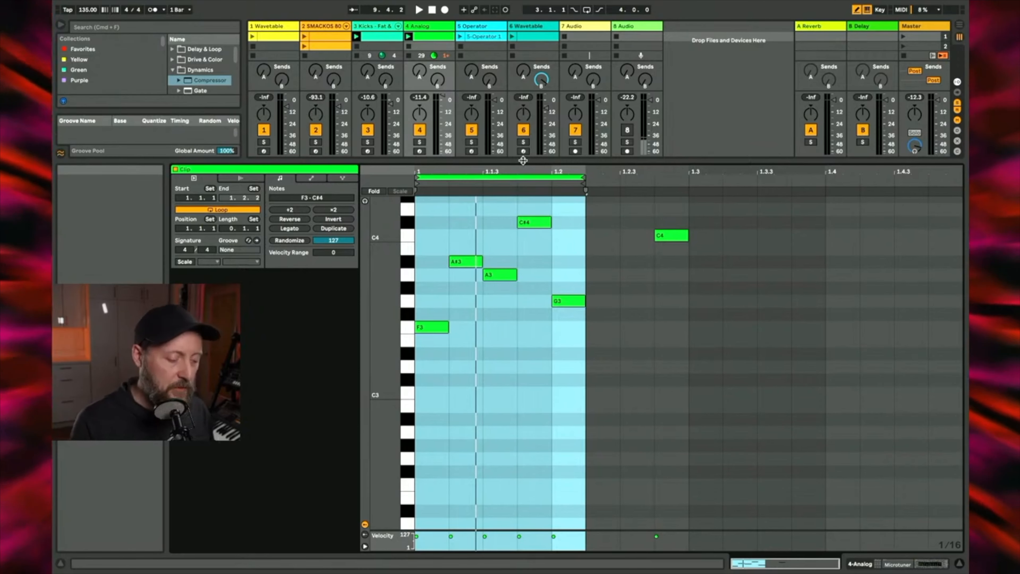
pyautogui.press('space')
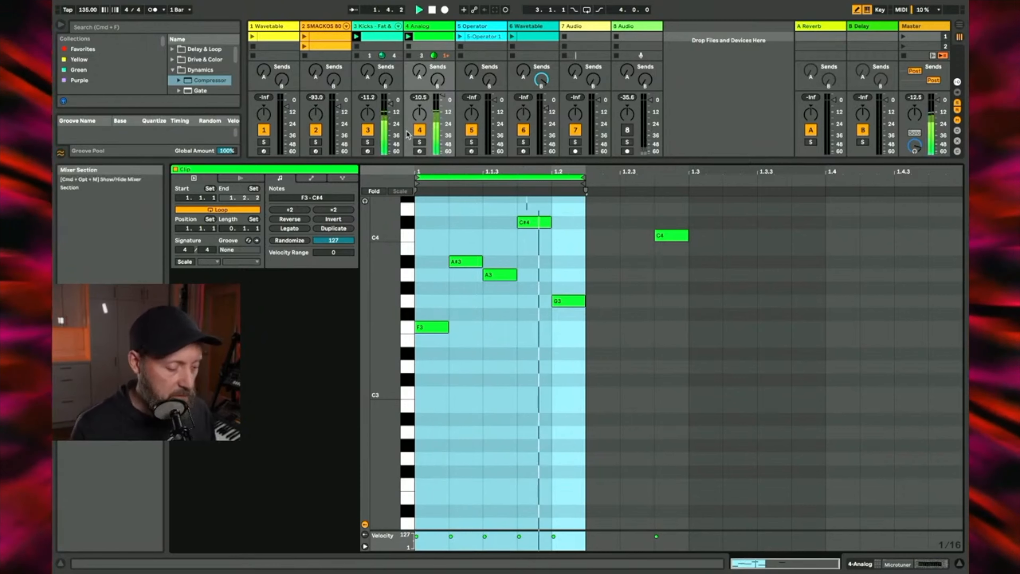
# Step: Return to the Analog synth's device view and set filter 1's envelope frequency modulation to 1.83
pyautogui.click(436, 26)
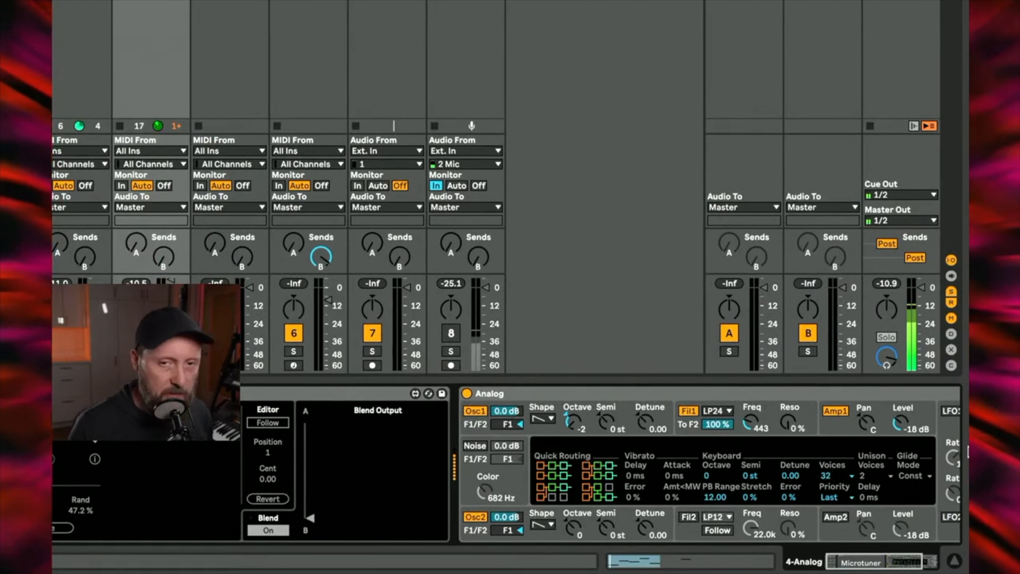
pyautogui.hscroll(5, 859, 458)
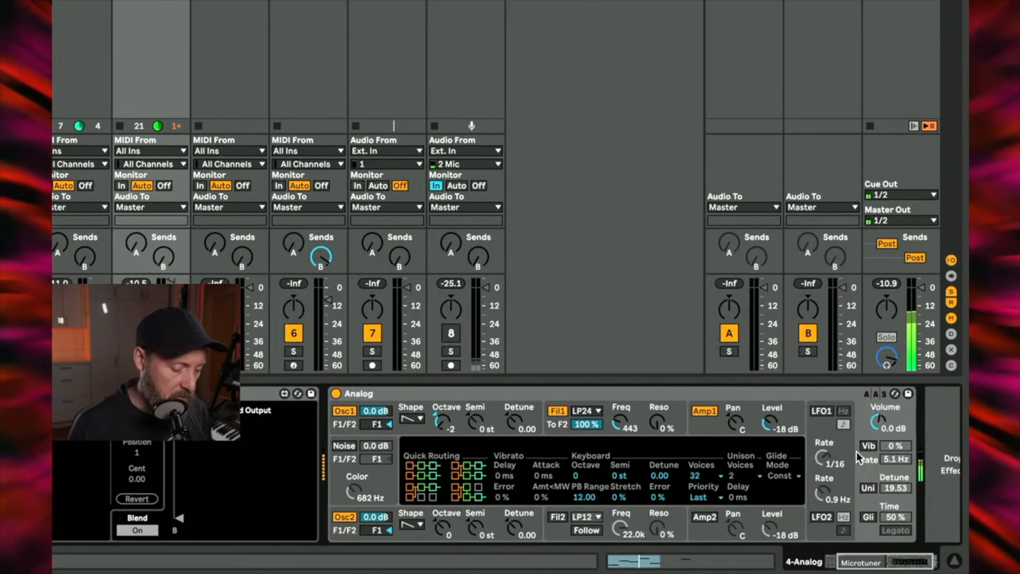
pyautogui.hscroll(1, 857, 457)
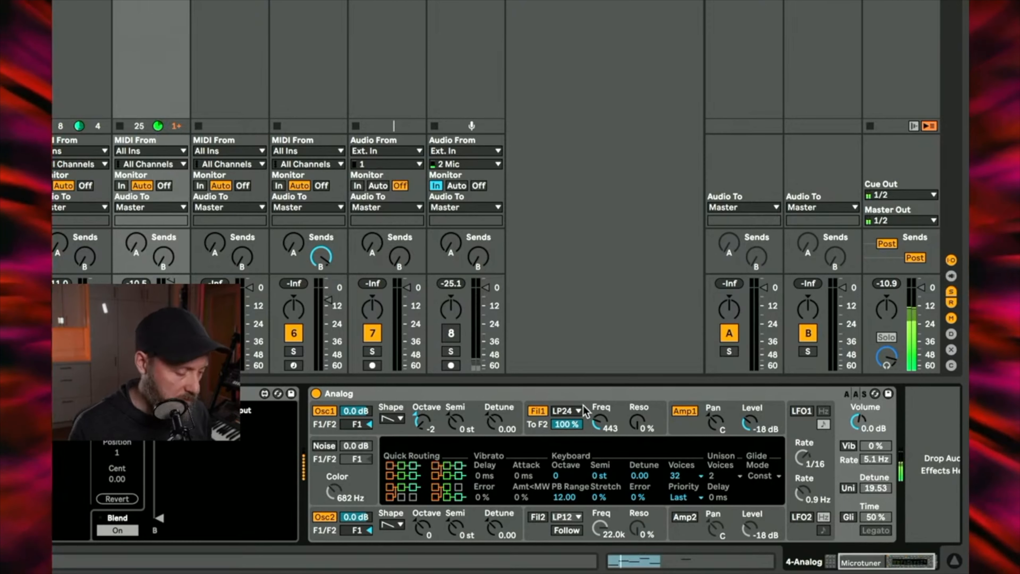
pyautogui.click(620, 420)
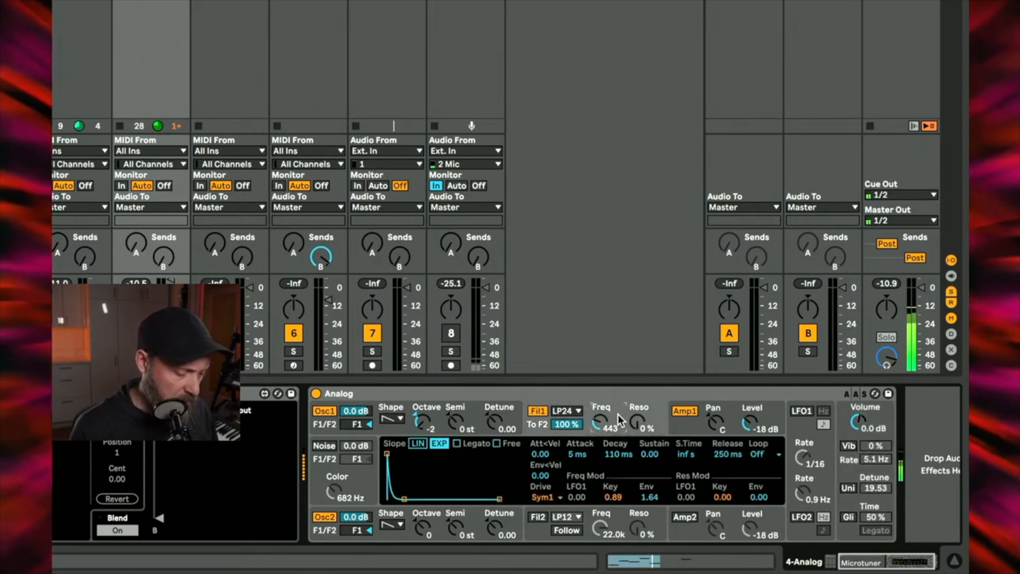
pyautogui.moveTo(650, 497)
pyautogui.mouseDown()
pyautogui.moveTo(650, 476)
pyautogui.moveTo(649, 493)
pyautogui.mouseUp()
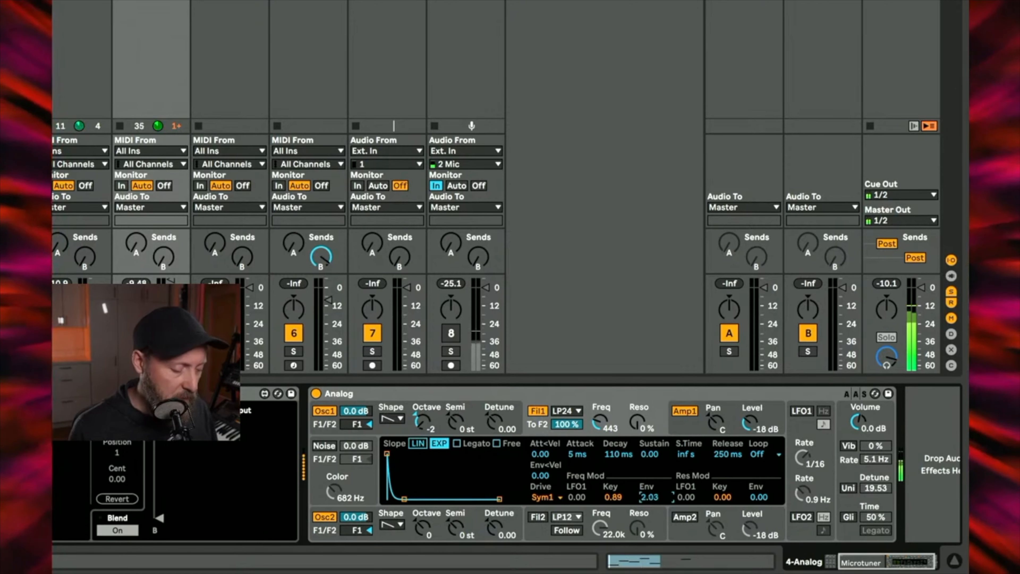
pyautogui.moveTo(649, 493); pyautogui.dragTo(649, 495)
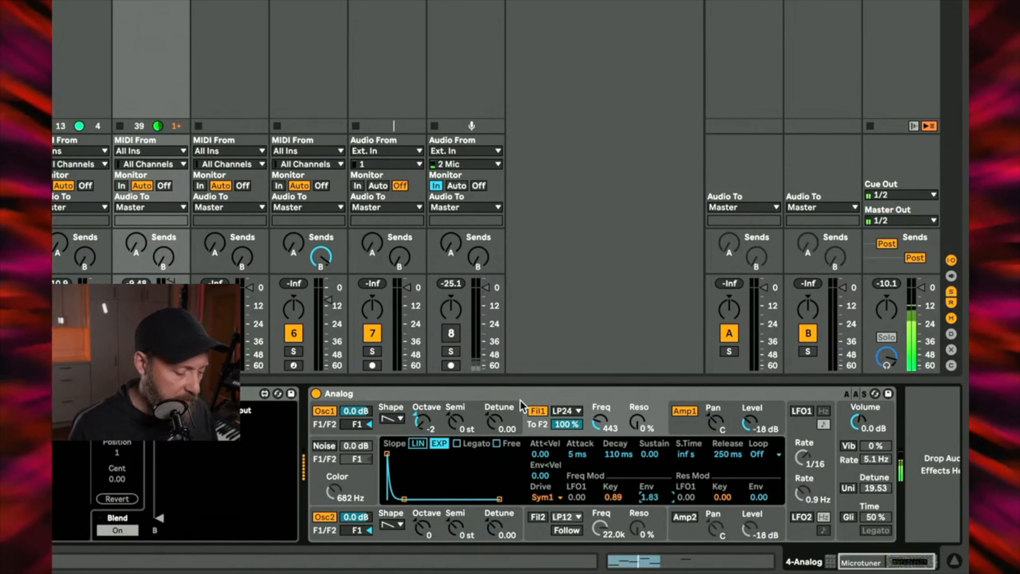
# Step: Display oscillator 1's settings and try varying its sync ratio
pyautogui.click(513, 414)
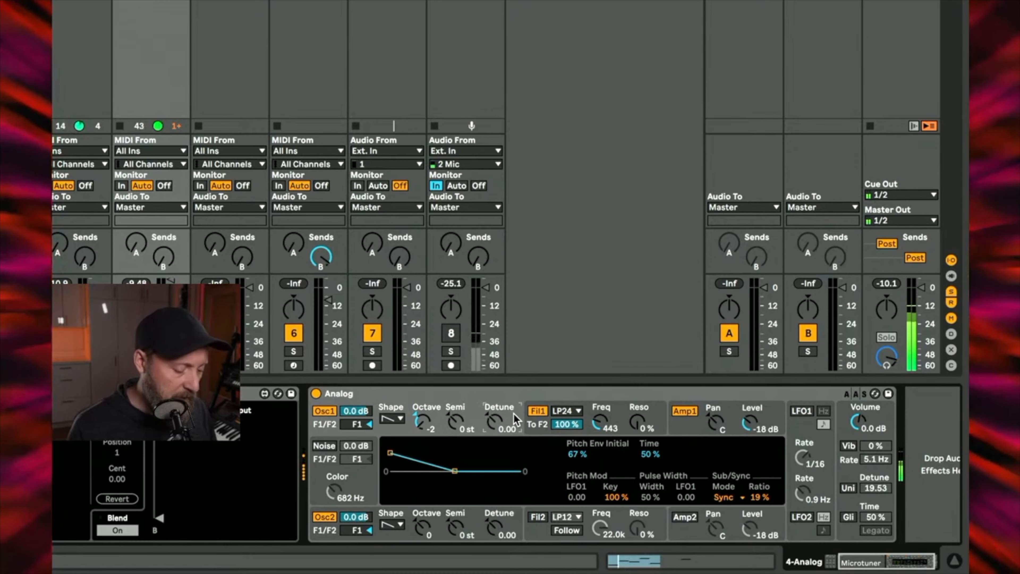
pyautogui.moveTo(761, 497); pyautogui.dragTo(761, 502)
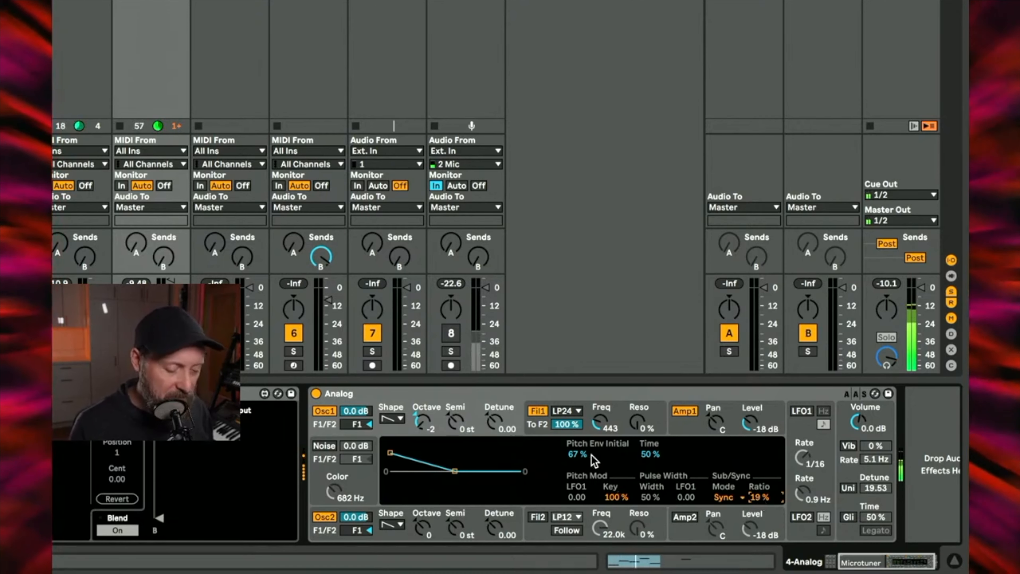
# Step: Set the amp 1 envelope's release to 2.48 s and its sustain to 0.68
pyautogui.click(692, 428)
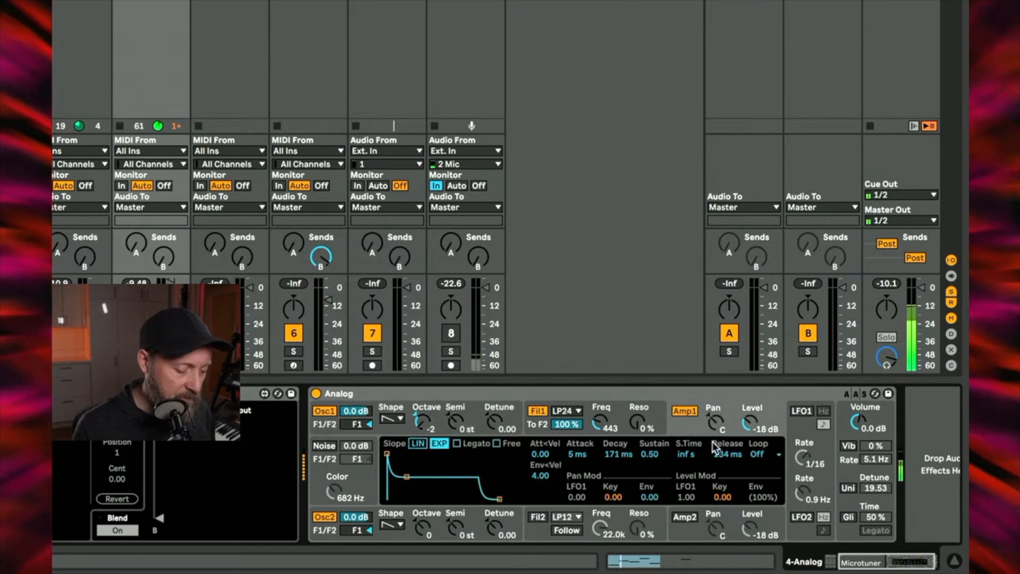
pyautogui.moveTo(713, 442); pyautogui.dragTo(713, 410)
pyautogui.moveTo(666, 450)
pyautogui.mouseDown()
pyautogui.moveTo(666, 439)
pyautogui.moveTo(655, 458)
pyautogui.mouseUp()
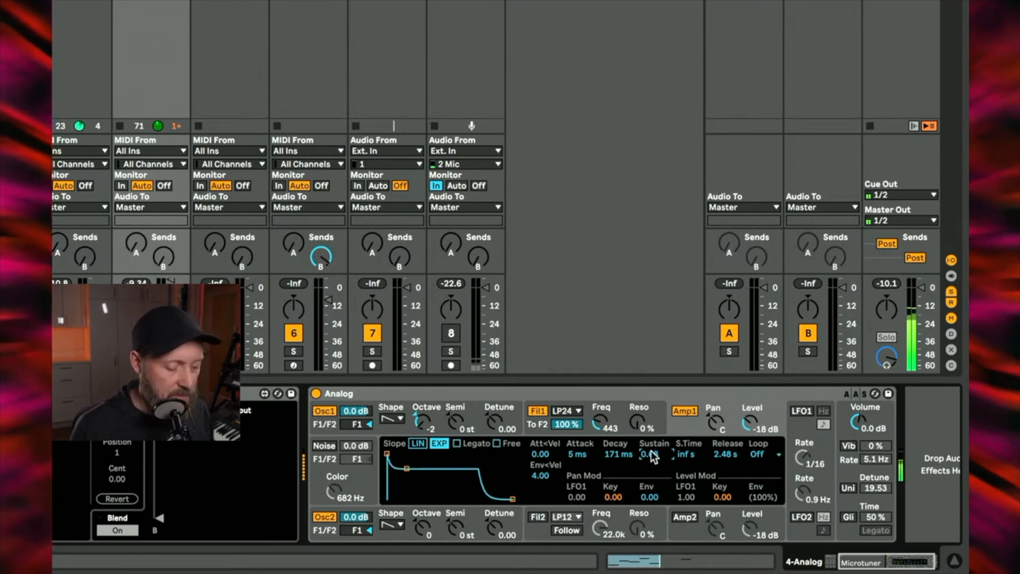
# Step: Turn on LFO 1 and sweep filter 1's cutoff frequency, leaving it at 4.0k
pyautogui.moveTo(609, 423); pyautogui.dragTo(609, 415)
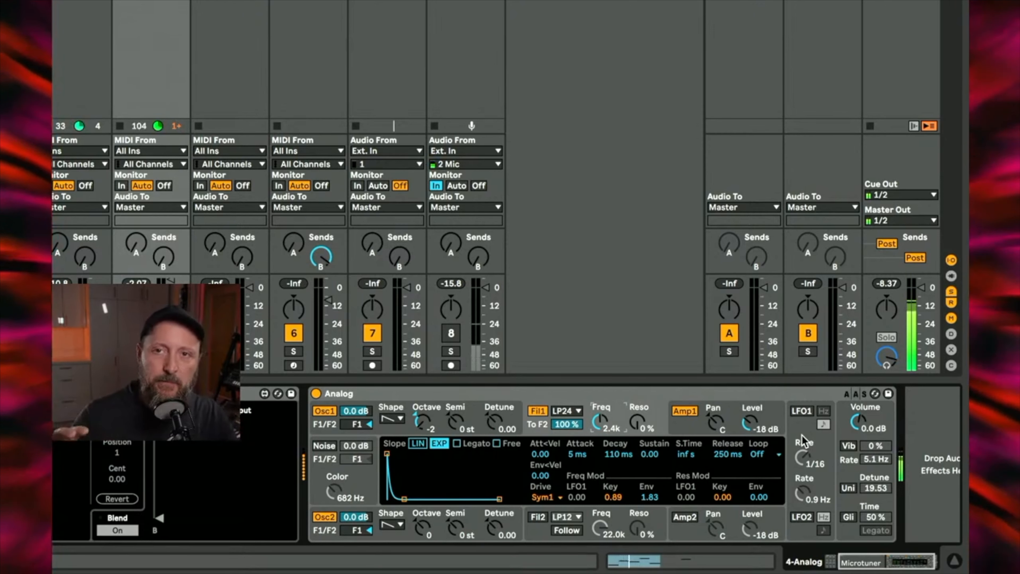
pyautogui.click(802, 413)
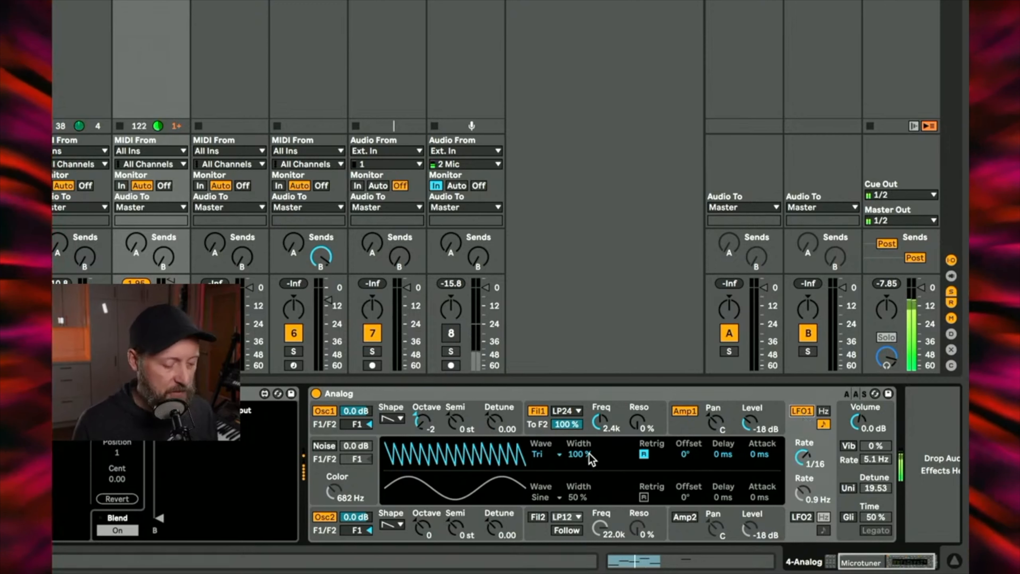
pyautogui.moveTo(599, 423); pyautogui.dragTo(598, 435)
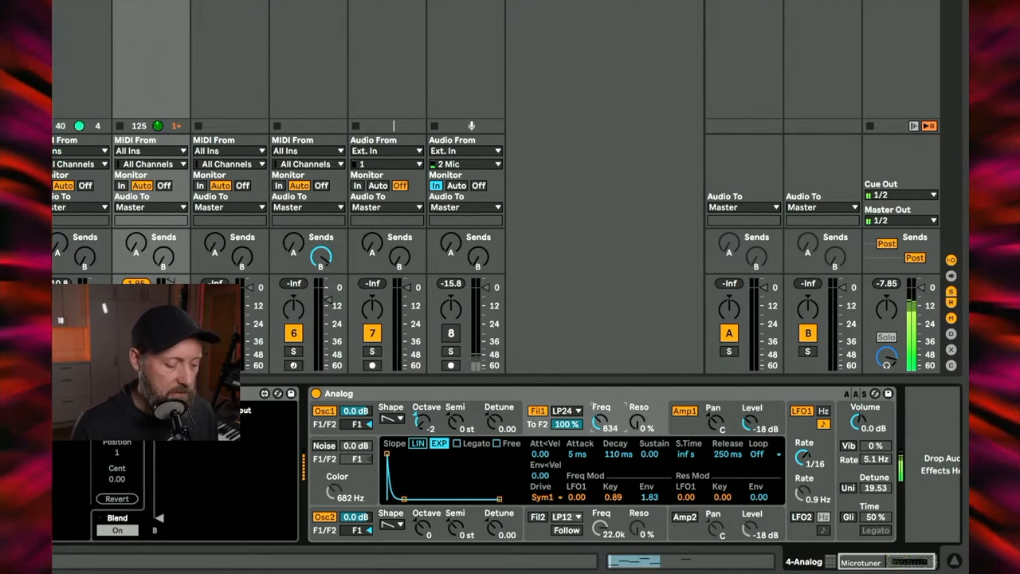
pyautogui.moveTo(598, 422); pyautogui.dragTo(598, 407)
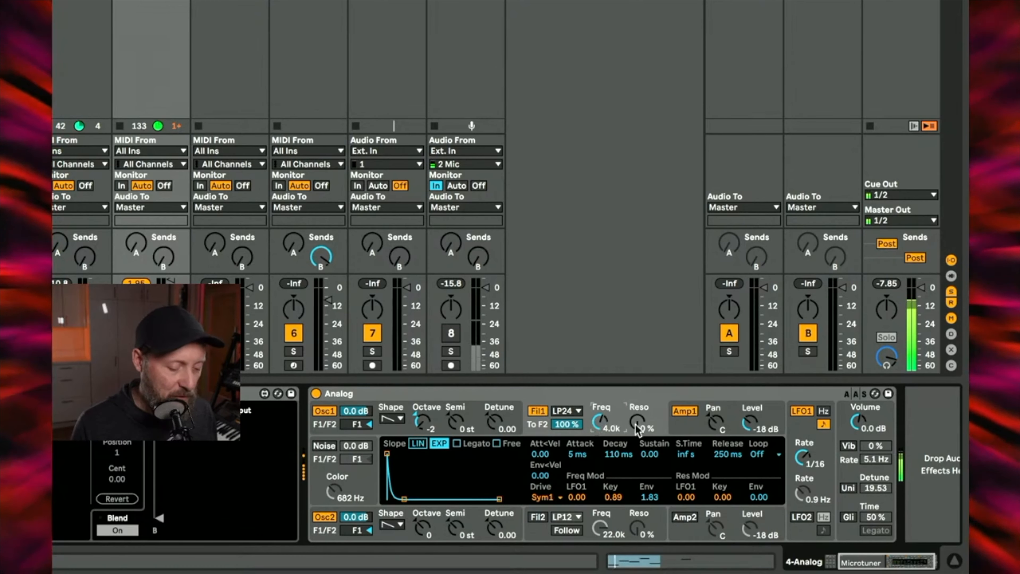
# Step: Shorten the amp 1 envelope's release to 633 ms and lower filter 1's cutoff frequency
pyautogui.click(682, 432)
pyautogui.moveTo(723, 454); pyautogui.dragTo(723, 470)
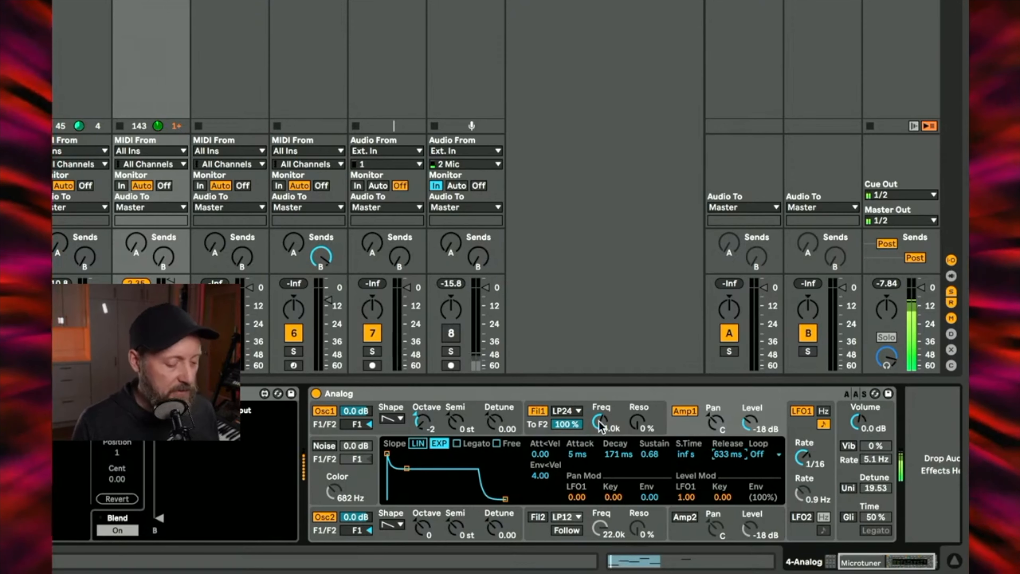
pyautogui.moveTo(603, 428); pyautogui.dragTo(603, 438)
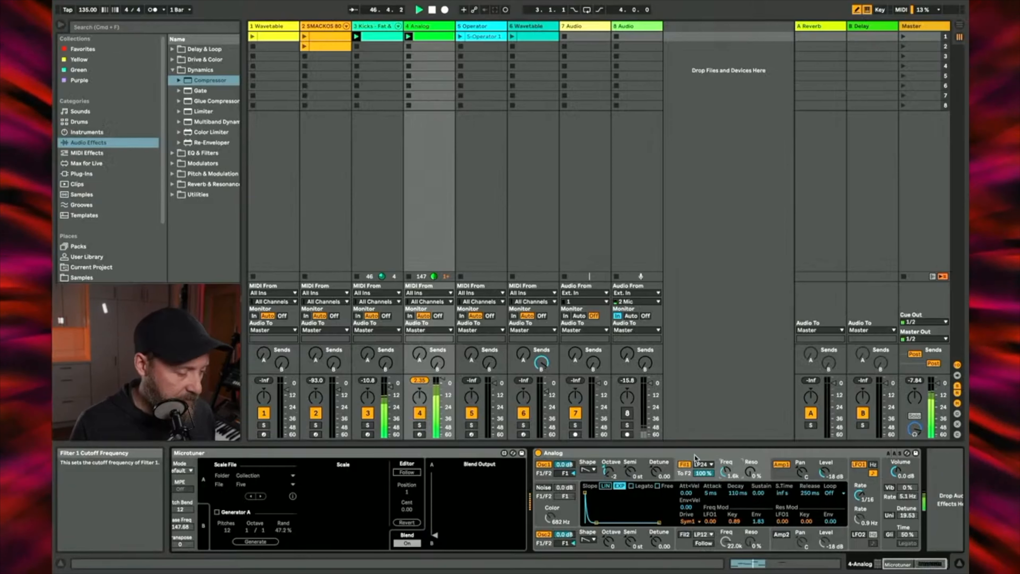
# Step: Audition the second SMACKOS 808 clip with the Analog pattern while lowering filter 1's cutoff to 878, and stop the clip
pyautogui.click(305, 47)
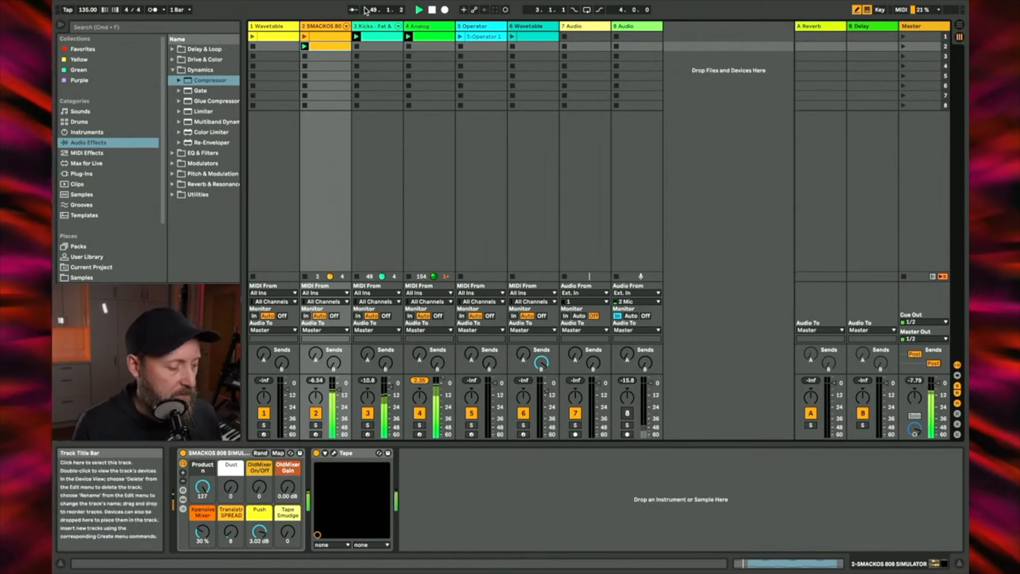
pyautogui.click(424, 27)
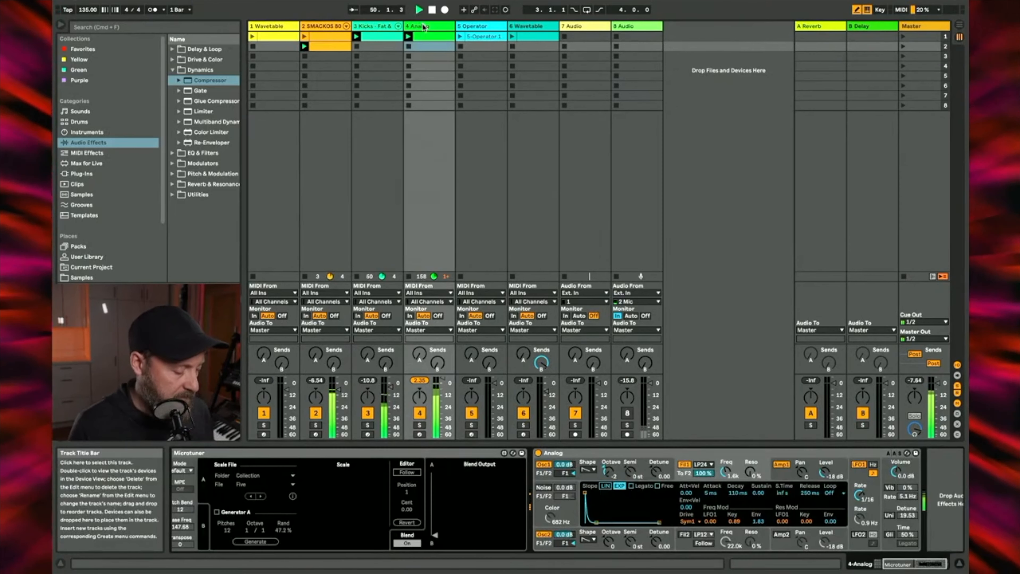
pyautogui.hscroll(-5, 329, 485)
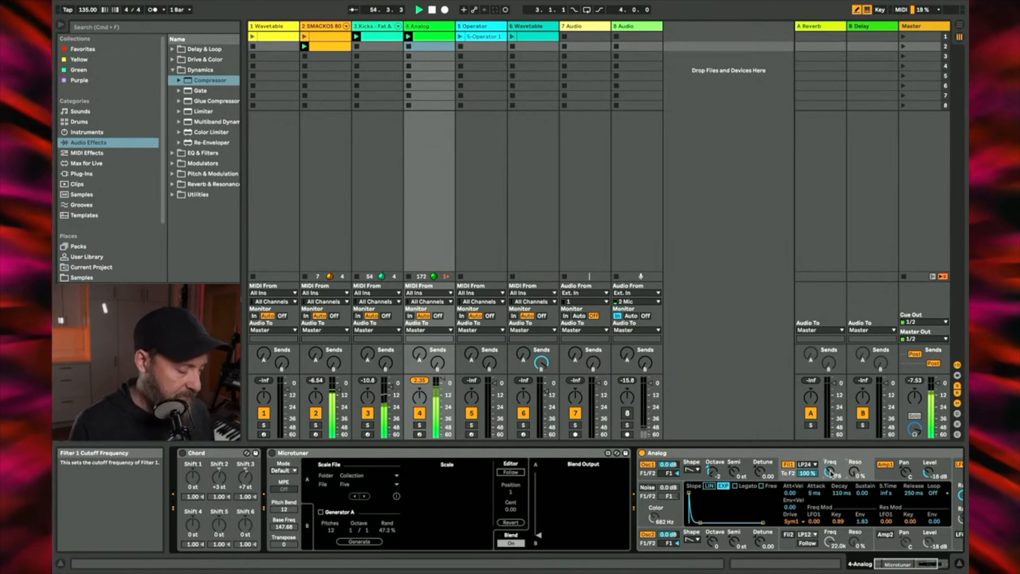
pyautogui.click(305, 57)
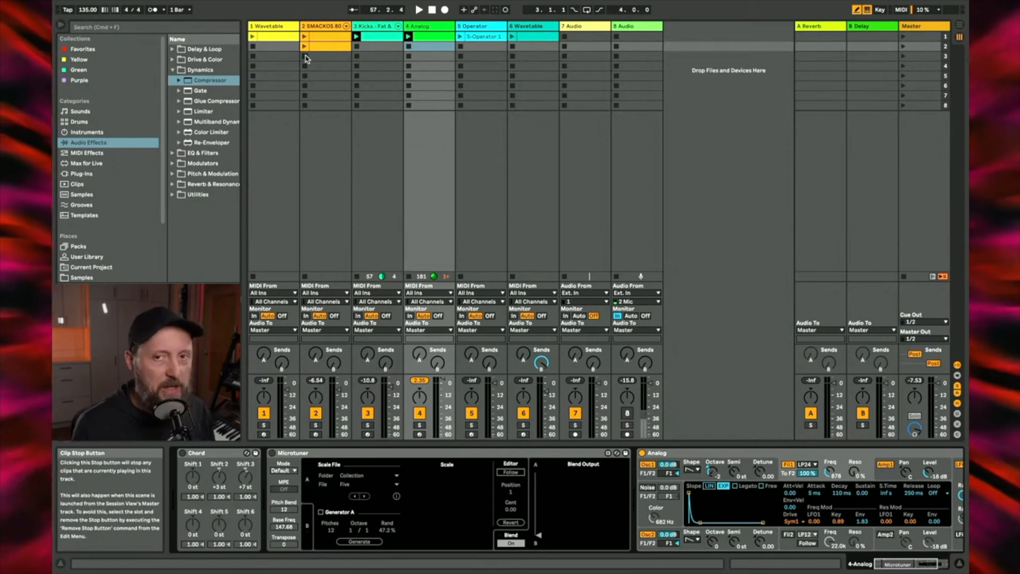
# Step: Activate the Chord device on the Analog track and start playback
pyautogui.doubleClick(430, 35)
pyautogui.click(428, 28)
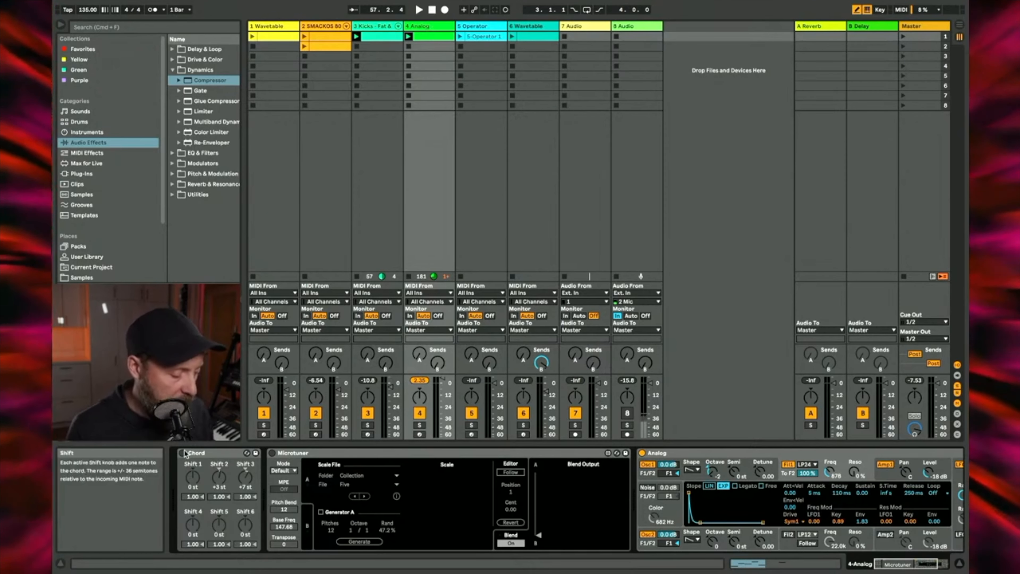
pyautogui.press('space')
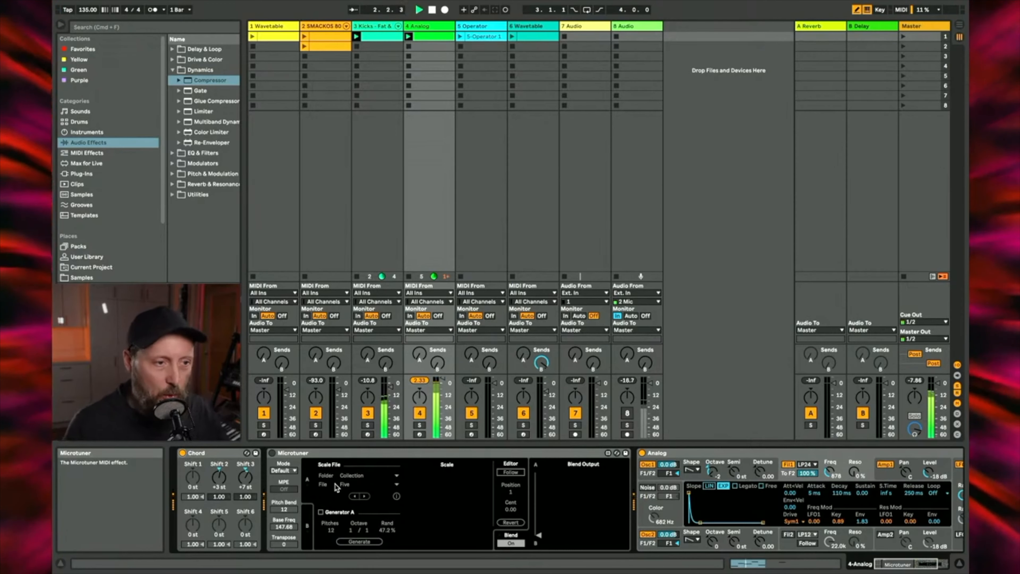
# Step: Set filter 1's key frequency modulation to -2.26 and raise its cutoff frequency to suit
pyautogui.hscroll(3, 714, 536)
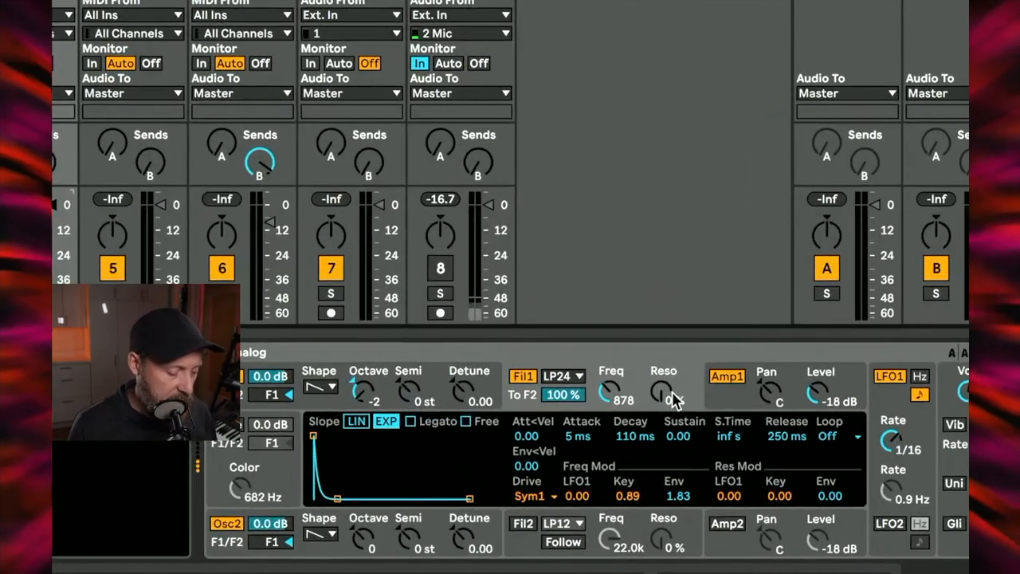
pyautogui.moveTo(609, 391); pyautogui.dragTo(609, 391)
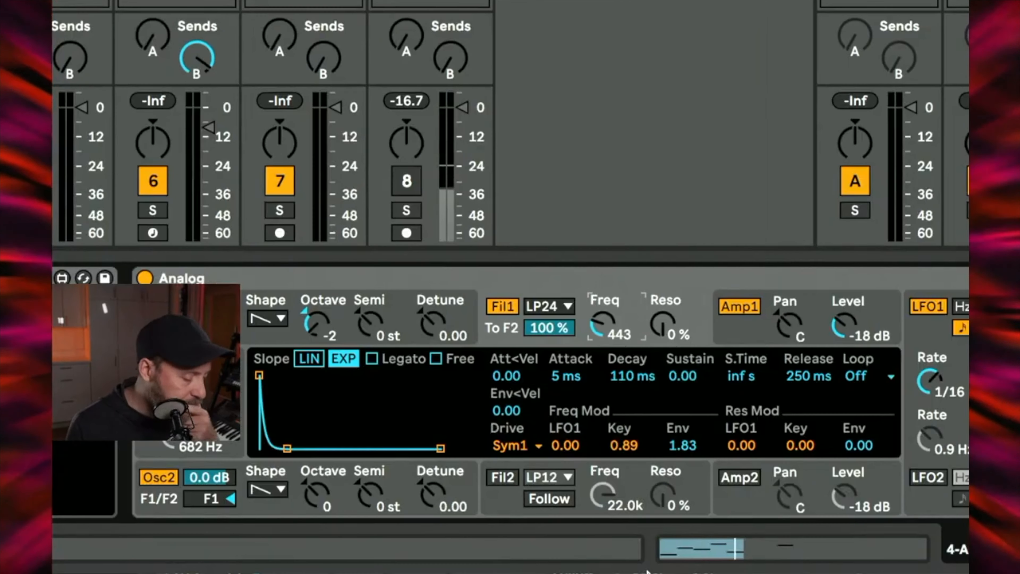
pyautogui.moveTo(625, 445); pyautogui.dragTo(624, 446)
pyautogui.moveTo(603, 323); pyautogui.dragTo(603, 324)
pyautogui.moveTo(683, 446); pyautogui.dragTo(624, 462)
pyautogui.moveTo(611, 329); pyautogui.dragTo(613, 329)
pyautogui.moveTo(640, 449); pyautogui.dragTo(639, 461)
pyautogui.moveTo(608, 319); pyautogui.dragTo(608, 317)
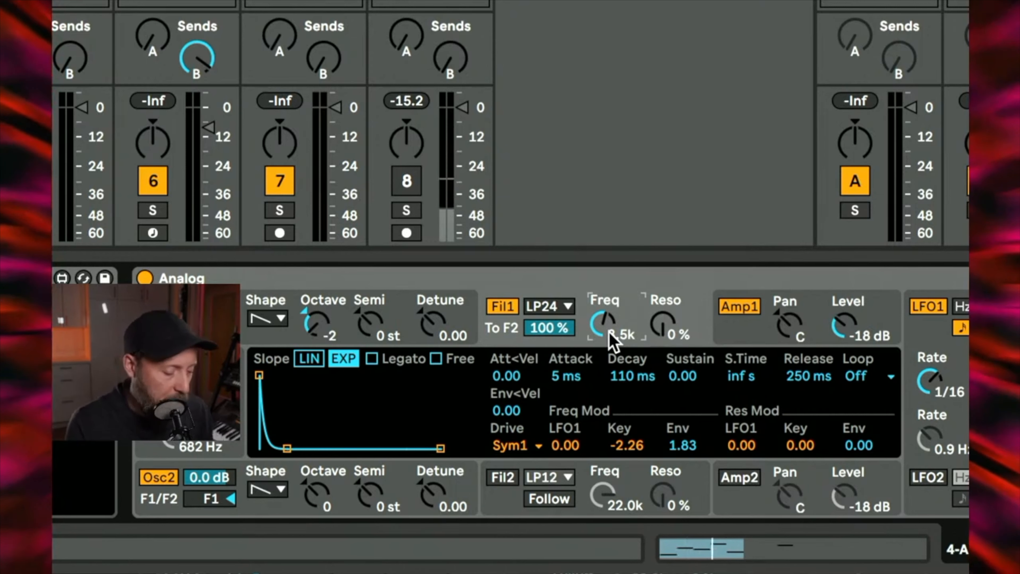
# Step: Try filter 1's key frequency modulation at -4.00 and -1.82 with its cutoff frequency at 7.9k
pyautogui.moveTo(620, 445); pyautogui.dragTo(620, 455)
pyautogui.moveTo(603, 321)
pyautogui.mouseDown()
pyautogui.moveTo(602, 297)
pyautogui.moveTo(603, 312)
pyautogui.mouseUp()
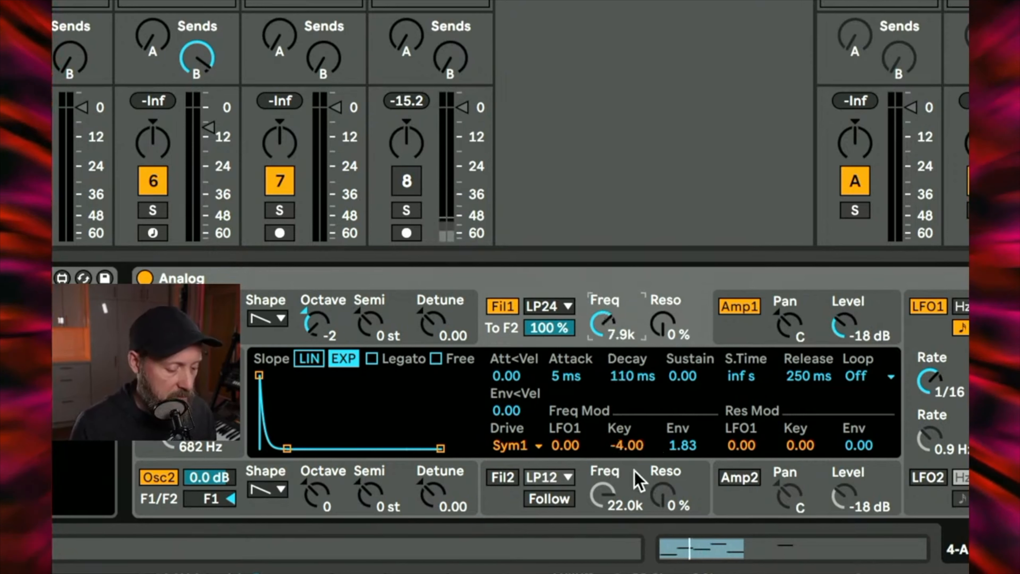
pyautogui.moveTo(627, 445); pyautogui.dragTo(633, 450)
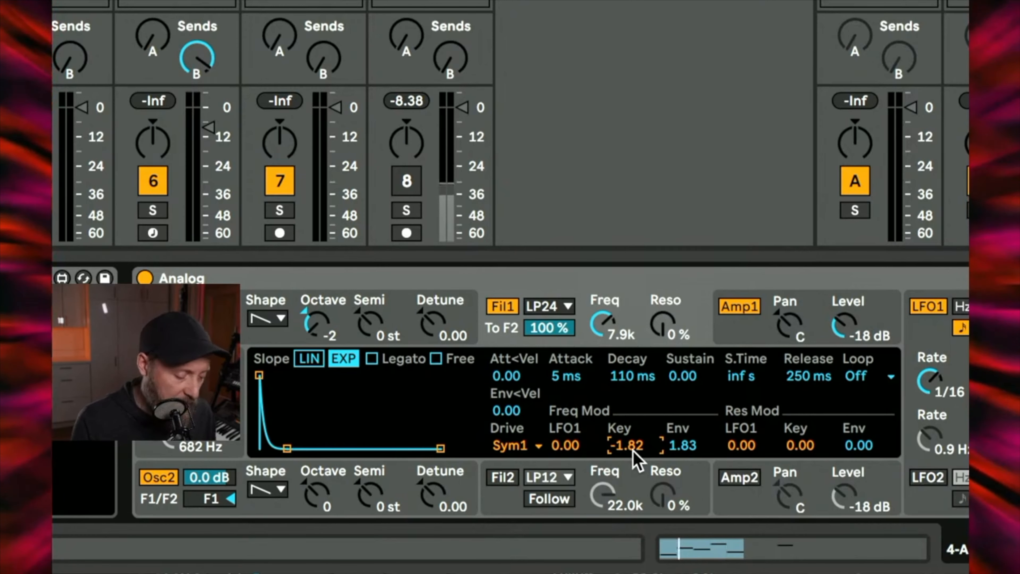
# Step: Reset filter 1's key frequency modulation to 0.00 and lower its cutoff frequency to 925
pyautogui.moveTo(608, 322); pyautogui.dragTo(610, 326)
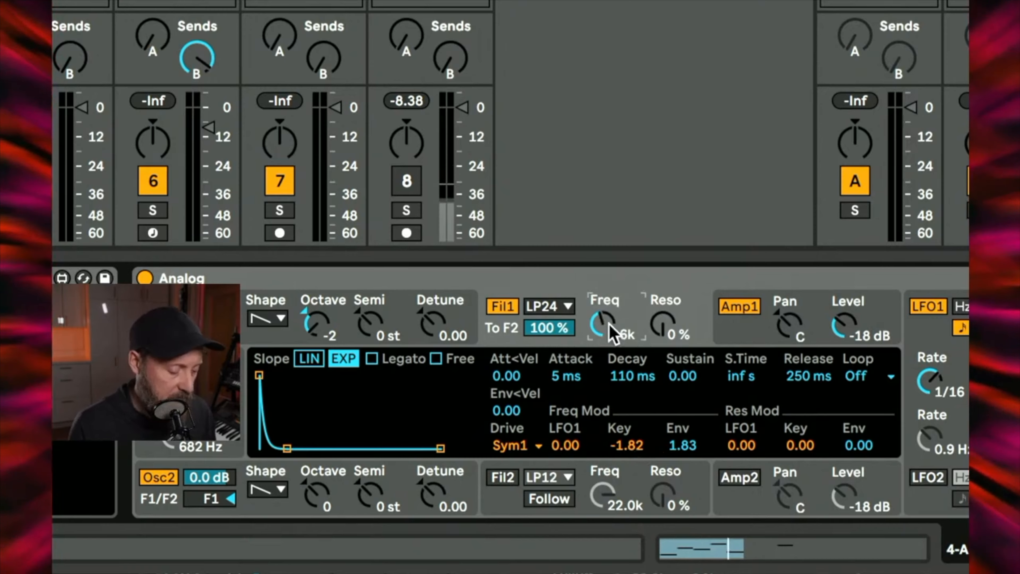
pyautogui.doubleClick(631, 445)
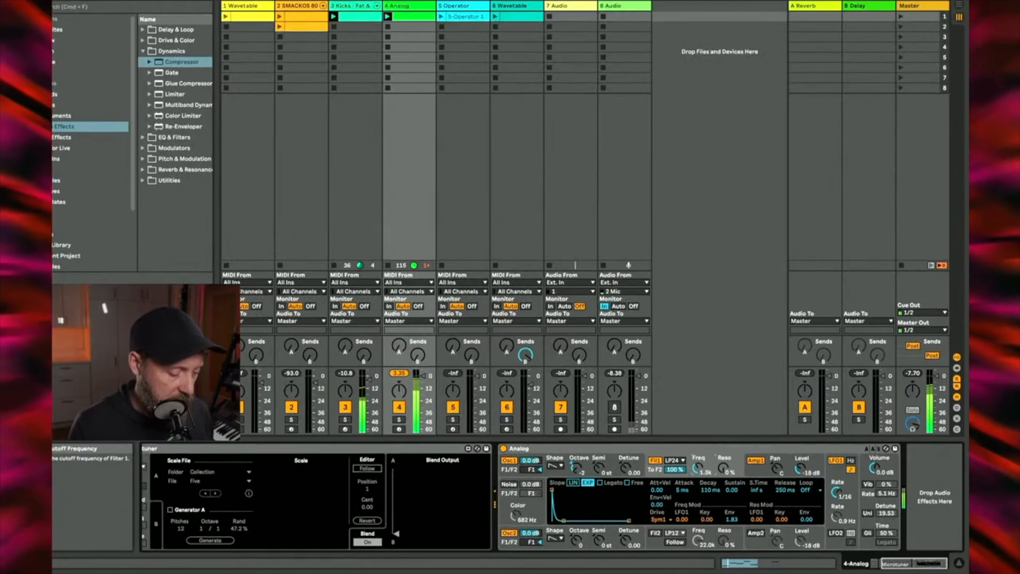
pyautogui.moveTo(698, 468); pyautogui.dragTo(698, 471)
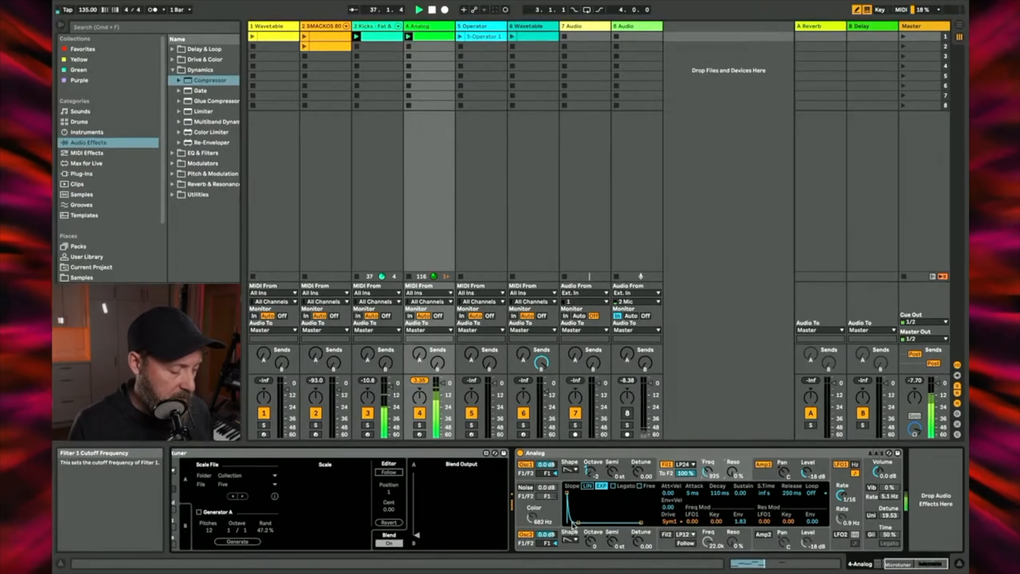
# Step: Search the Max for Live devices in the browser for "microtuner"
pyautogui.hscroll(-5, 289, 514)
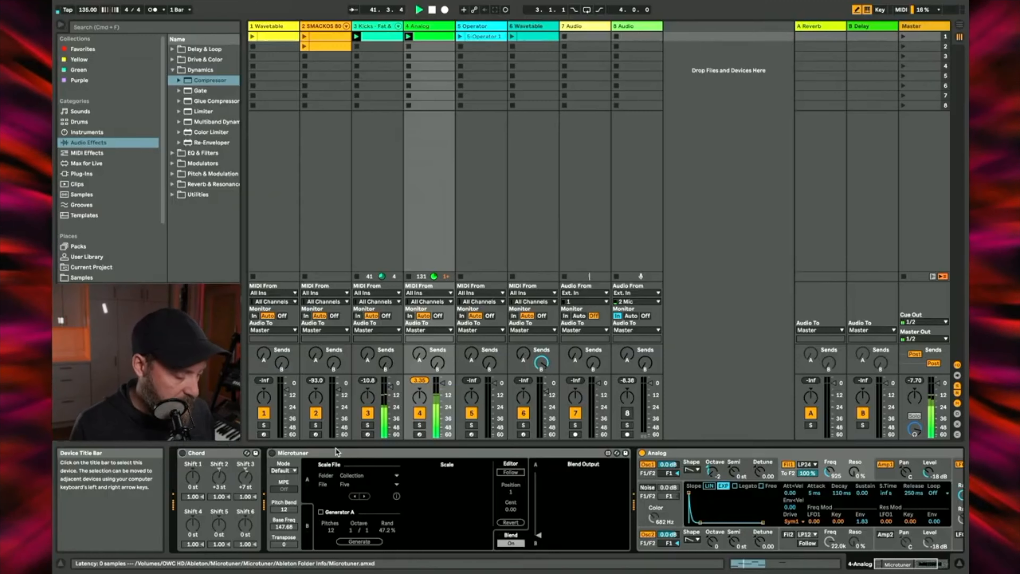
pyautogui.click(353, 455)
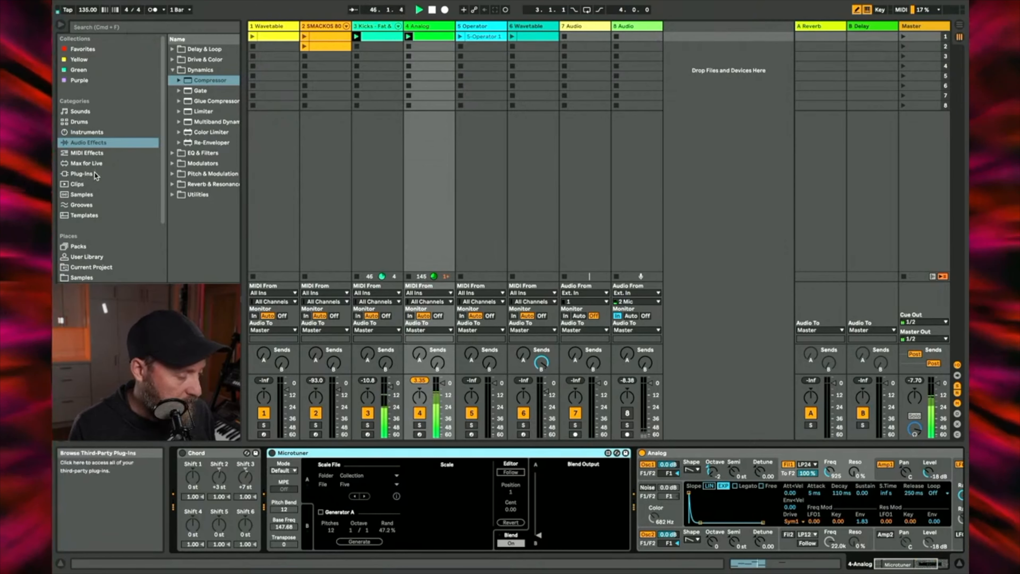
pyautogui.click(93, 163)
pyautogui.click(122, 27)
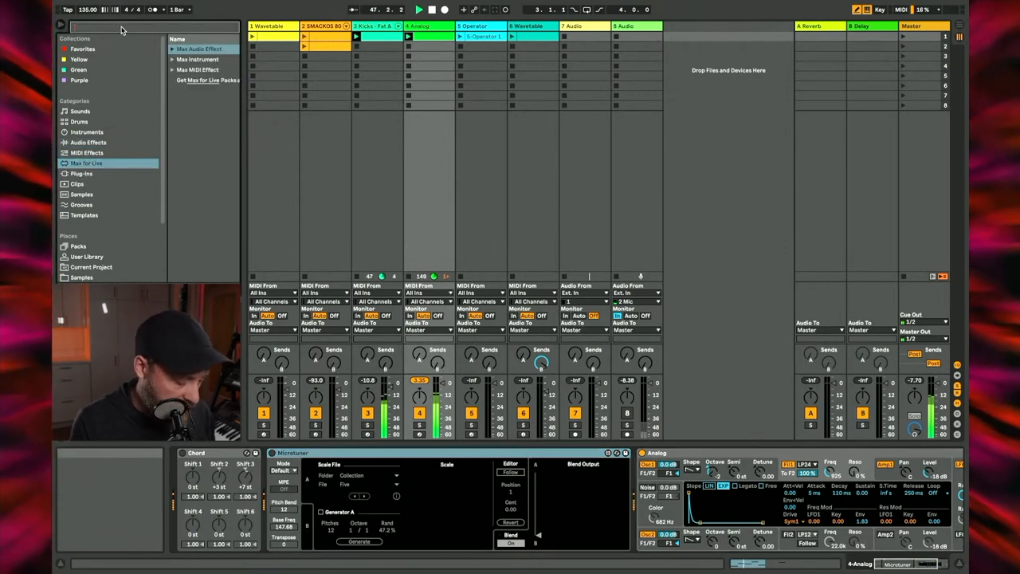
pyautogui.write('microtuner')
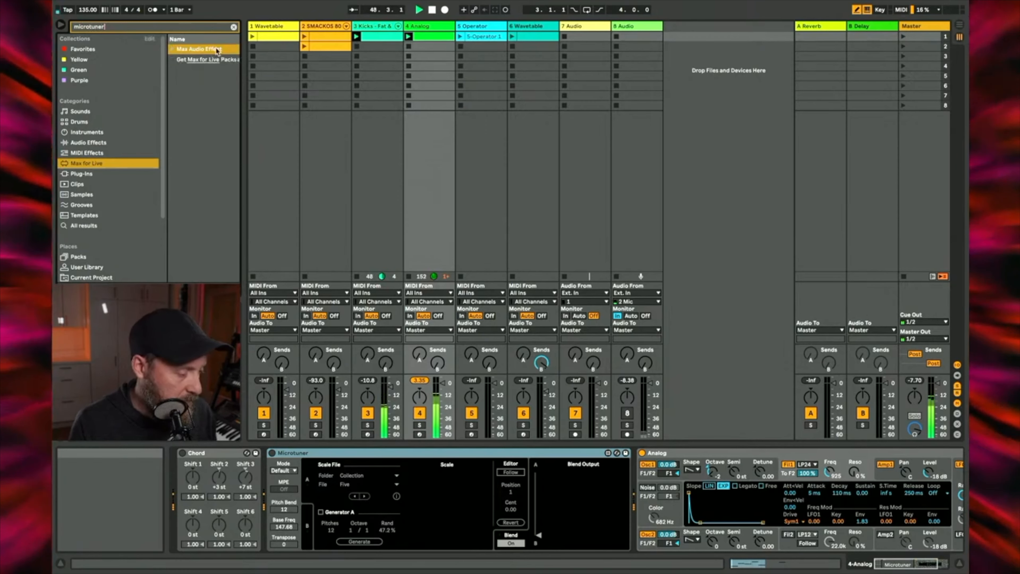
# Step: Try the Max Audio Effect version of Microtuner after Analog and remove it from the track
pyautogui.click(194, 49)
pyautogui.moveTo(193, 60); pyautogui.dragTo(538, 462)
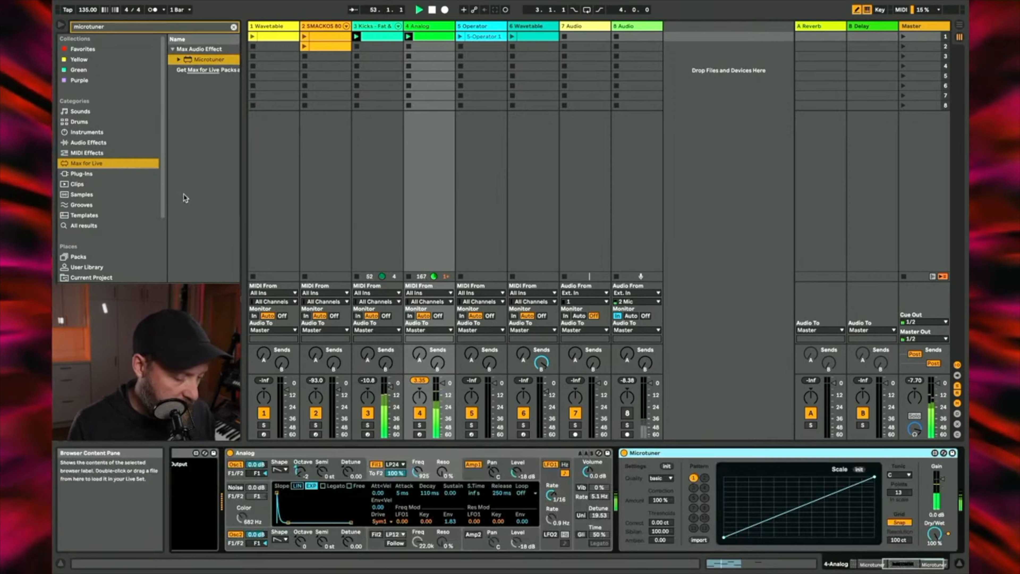
pyautogui.press('Delete')
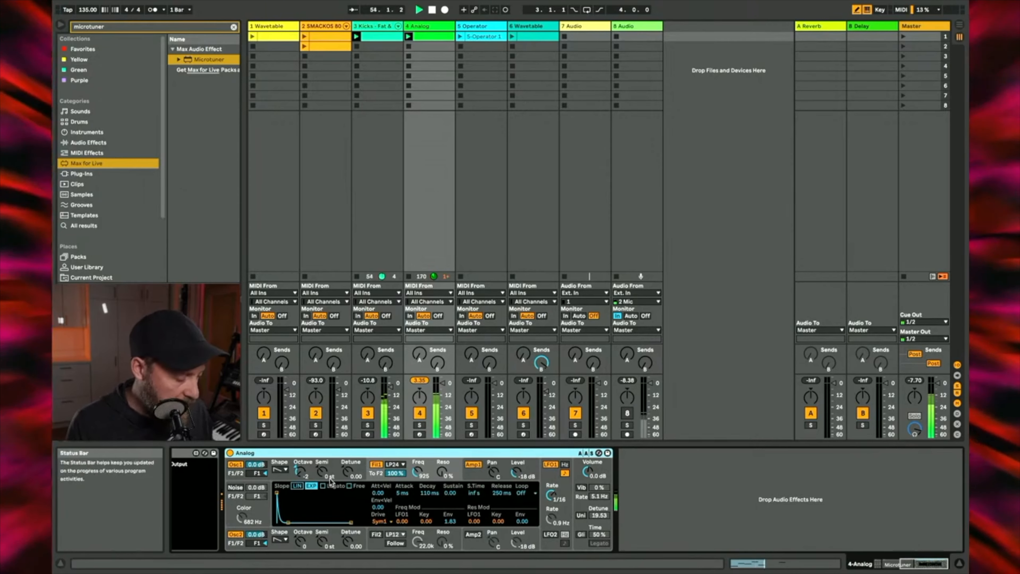
# Step: Add the Microtuner MIDI effect from the Microtuner pack directly before Analog
pyautogui.hscroll(-10, 332, 482)
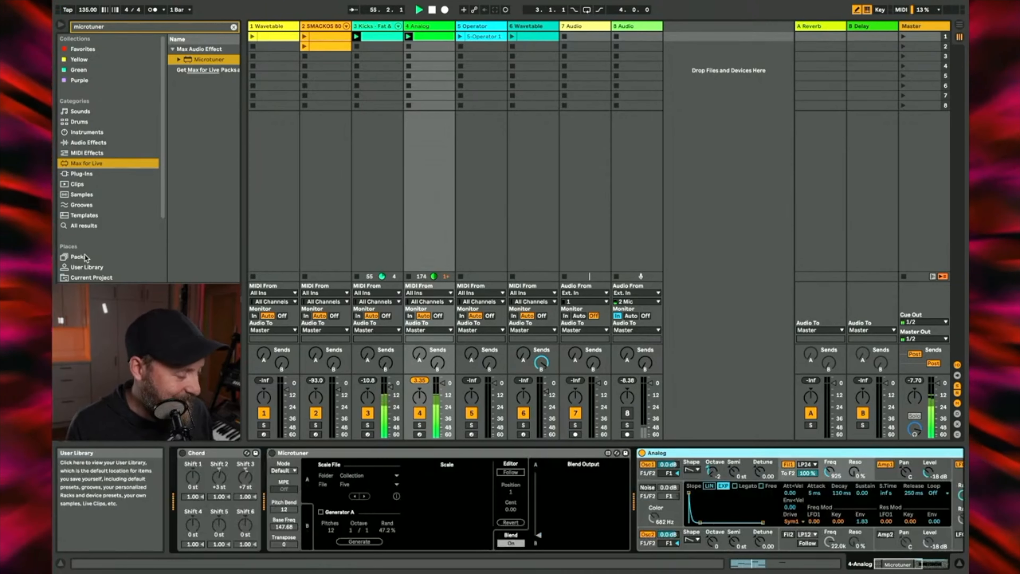
pyautogui.click(78, 256)
pyautogui.click(192, 70)
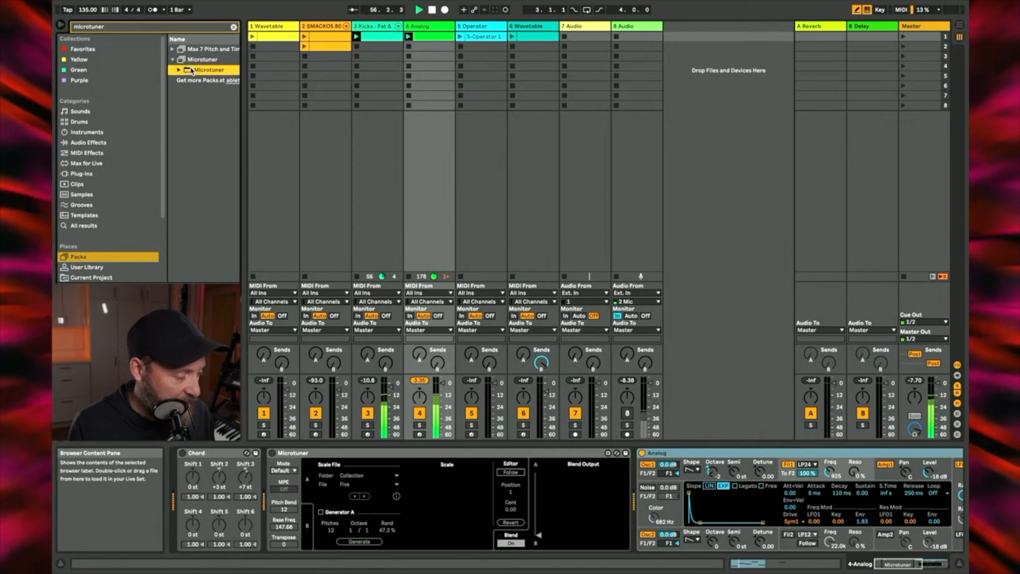
pyautogui.moveTo(192, 70); pyautogui.dragTo(631, 482)
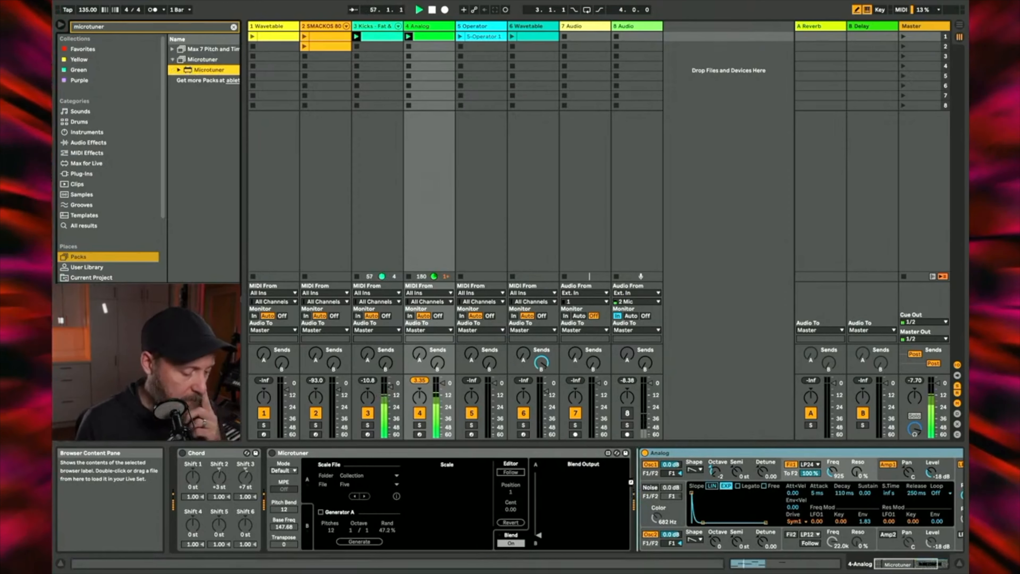
pyautogui.moveTo(631, 482); pyautogui.dragTo(634, 485)
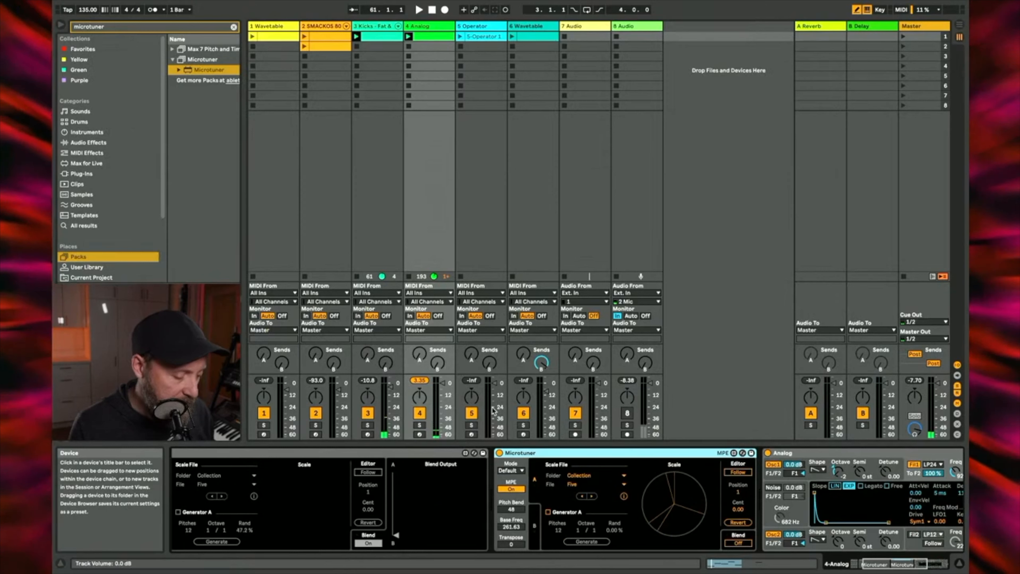
# Step: Stop the kick clip and replay the Analog pattern alone with the newly added Microtuner bypassed
pyautogui.click(357, 56)
pyautogui.press('space')
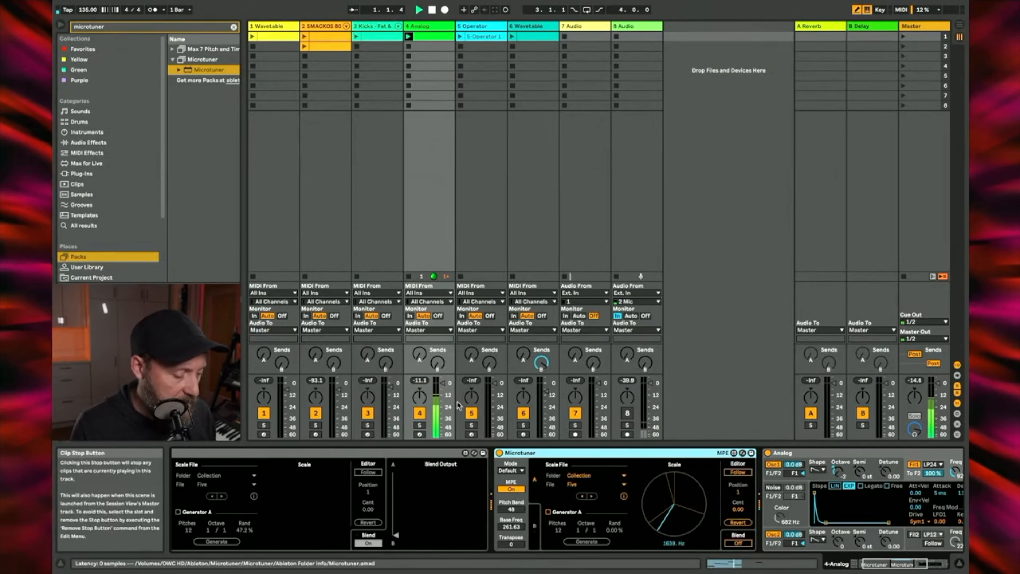
pyautogui.click(500, 454)
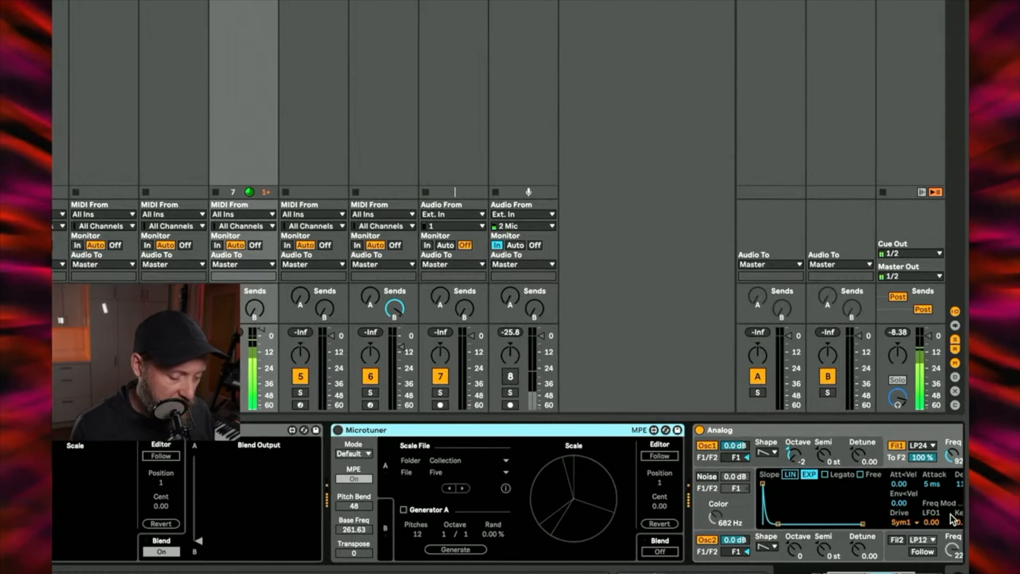
# Step: Reactivate the new Microtuner with MPE off and set its pitch bend range to 12
pyautogui.hscroll(5, 858, 480)
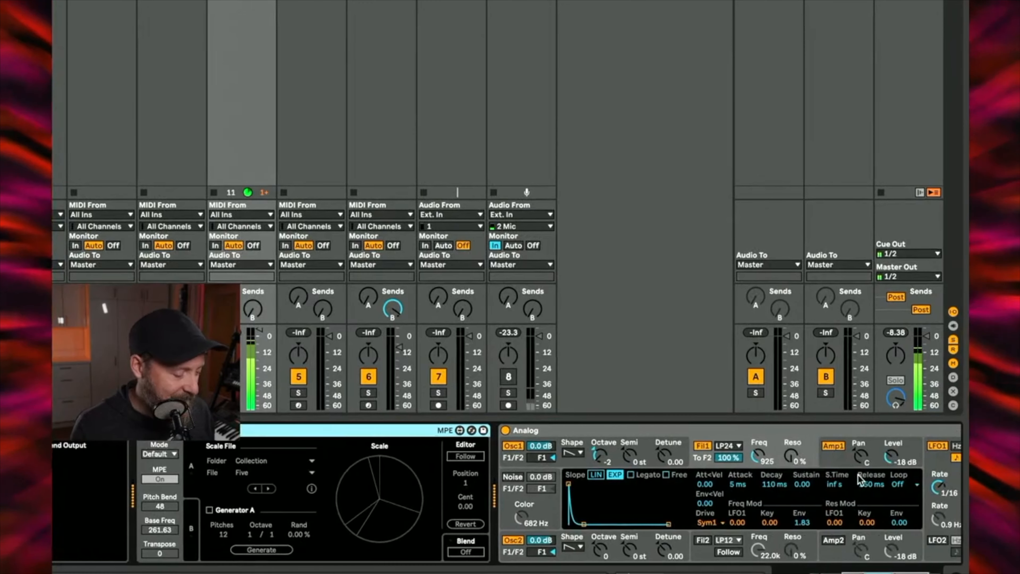
pyautogui.click(144, 431)
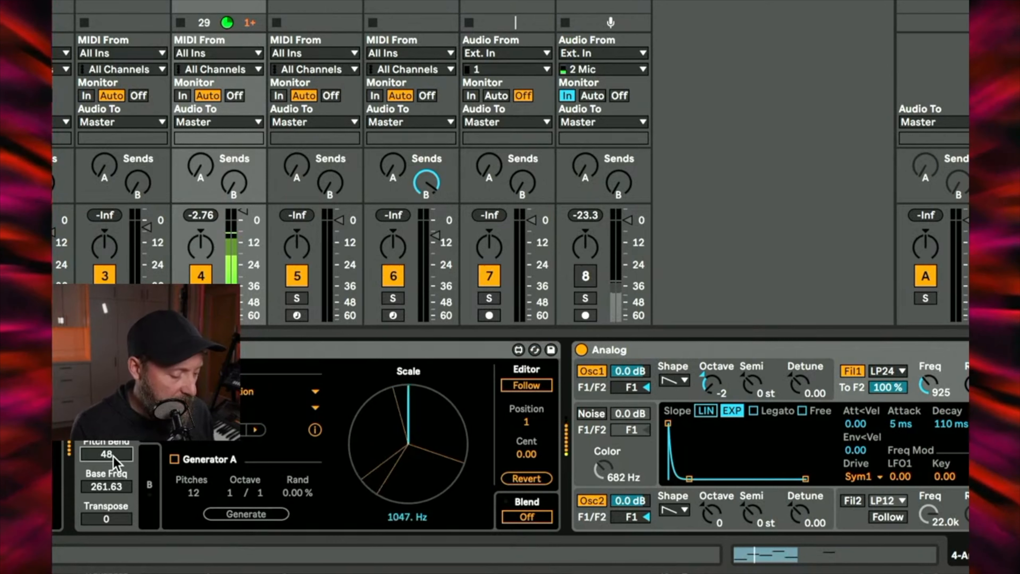
pyautogui.write('12')
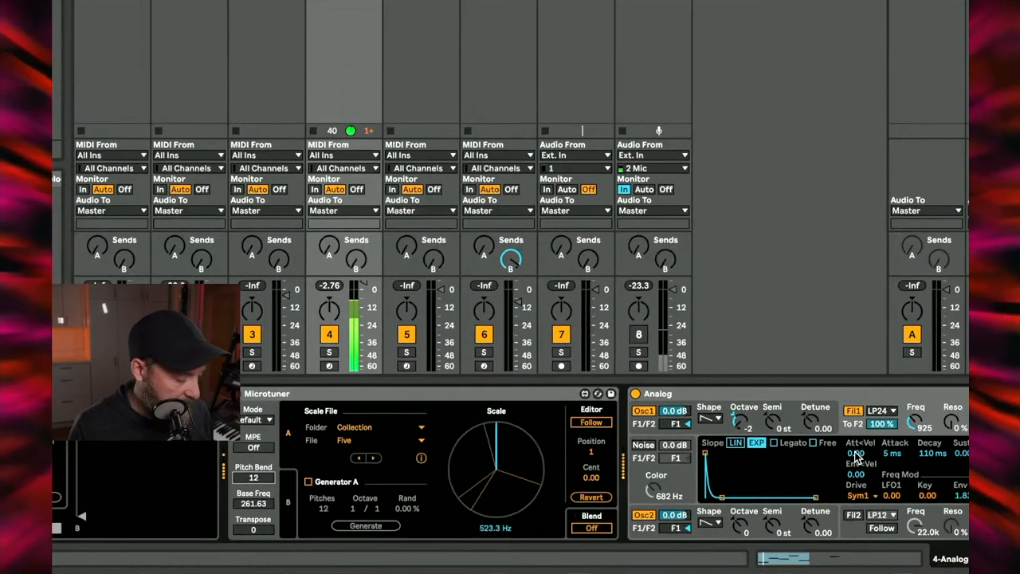
pyautogui.hscroll(4, 866, 486)
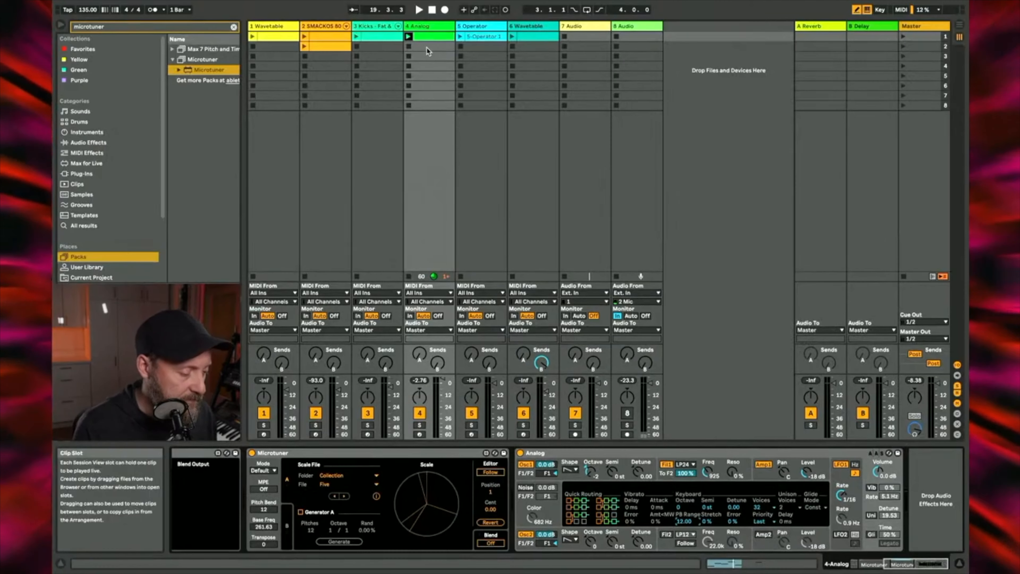
# Step: Create a clip in the Analog track's second slot and draw six rising chromatic sixteenth notes from C3 to F3
pyautogui.doubleClick(429, 51)
pyautogui.click(429, 441)
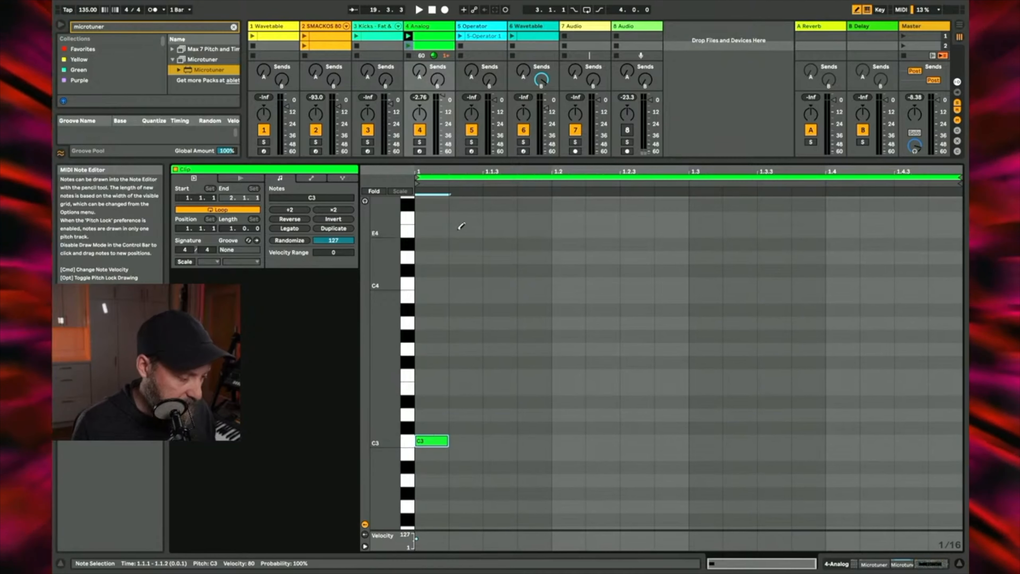
pyautogui.click(433, 440)
pyautogui.click(433, 440)
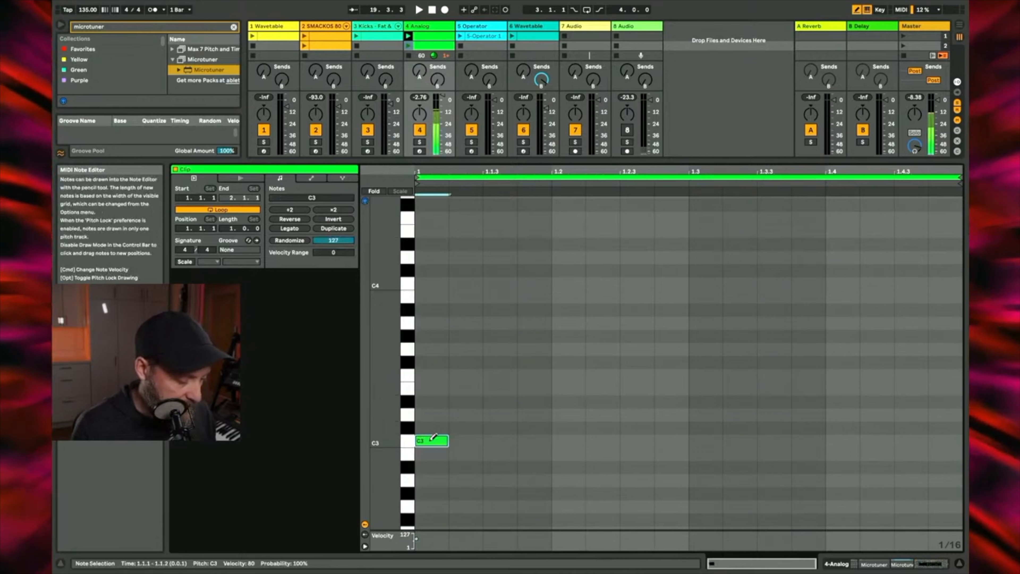
pyautogui.click(467, 427)
pyautogui.click(501, 413)
pyautogui.click(534, 401)
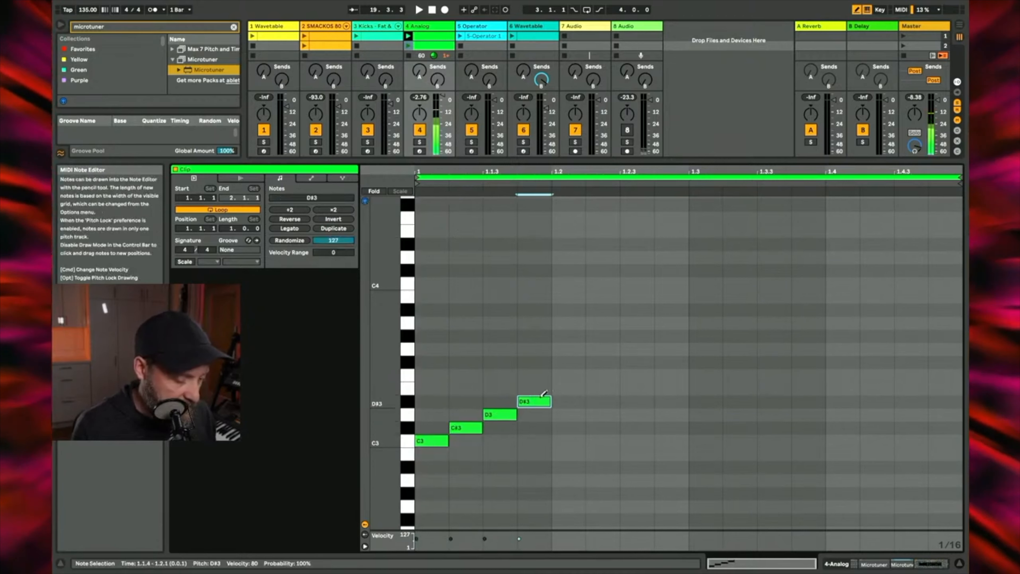
pyautogui.click(568, 388)
pyautogui.click(601, 374)
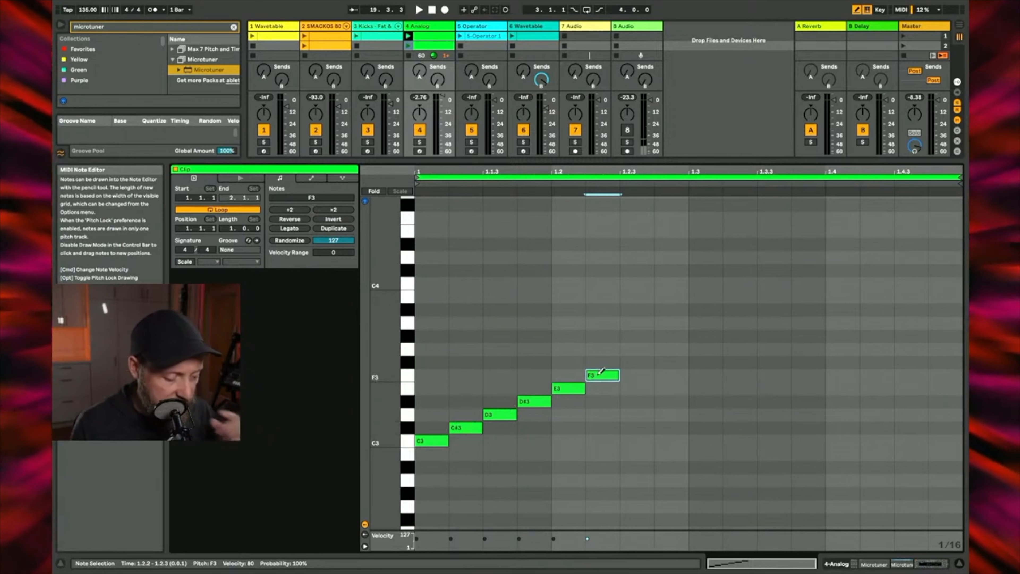
# Step: Launch the new Analog clip and shorten its loop to end at 1.2.3, right after the F3 note
pyautogui.click(439, 439)
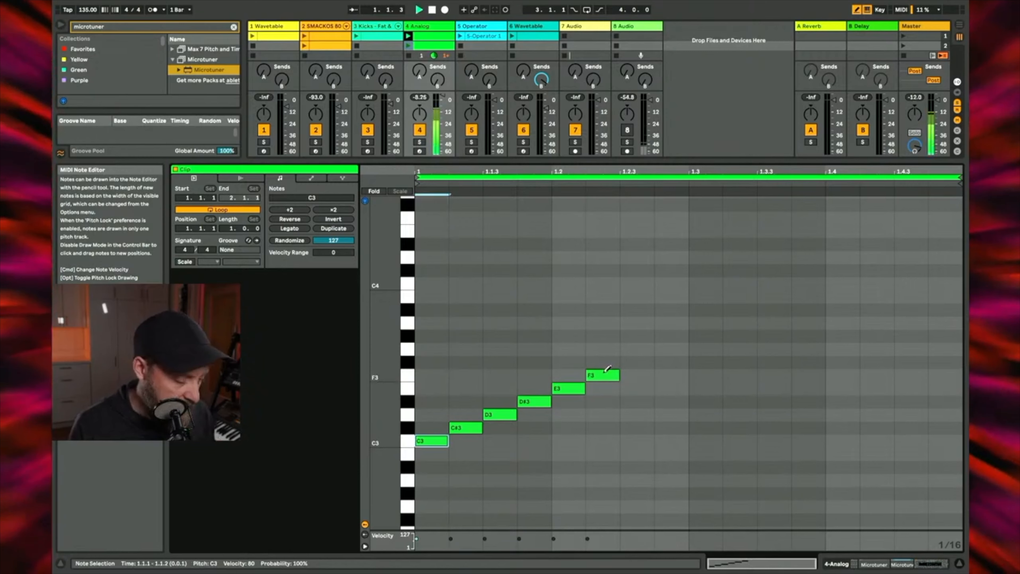
pyautogui.click(409, 44)
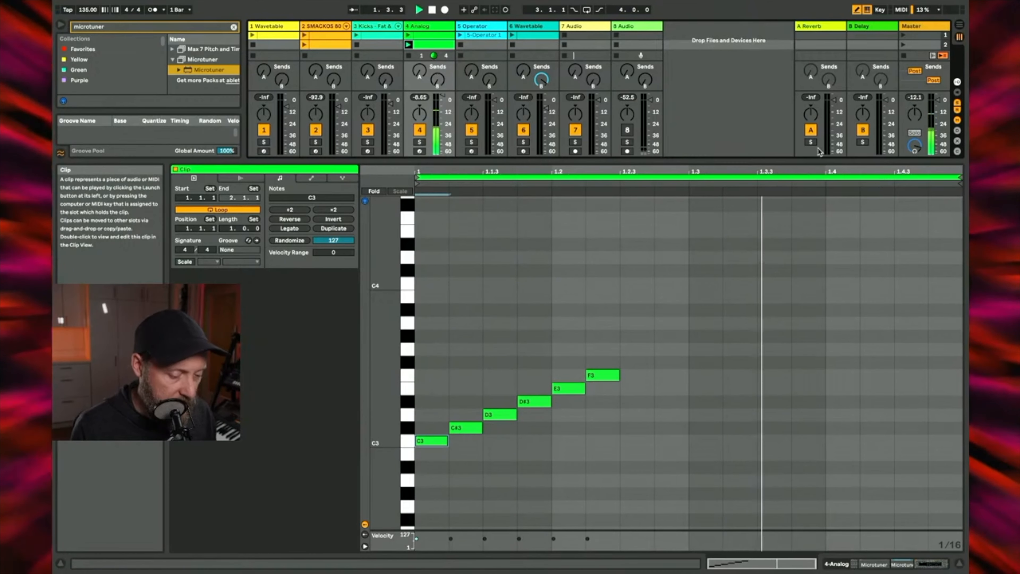
pyautogui.moveTo(960, 177); pyautogui.dragTo(622, 210)
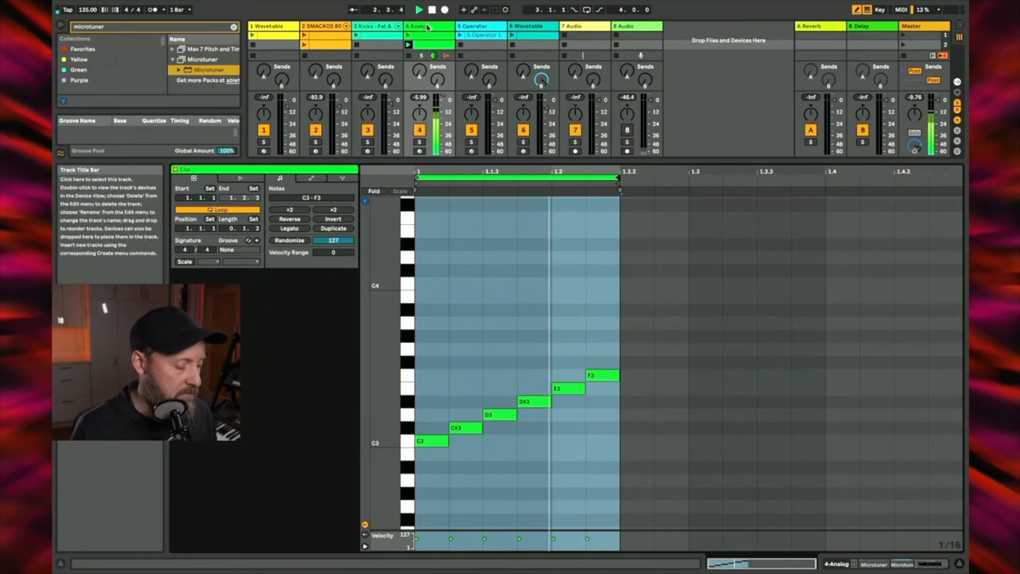
# Step: Rearrange the melody by replacing the second note with F#3, the fourth with A3 and the fifth with C#3
pyautogui.click(467, 428)
pyautogui.click(466, 349)
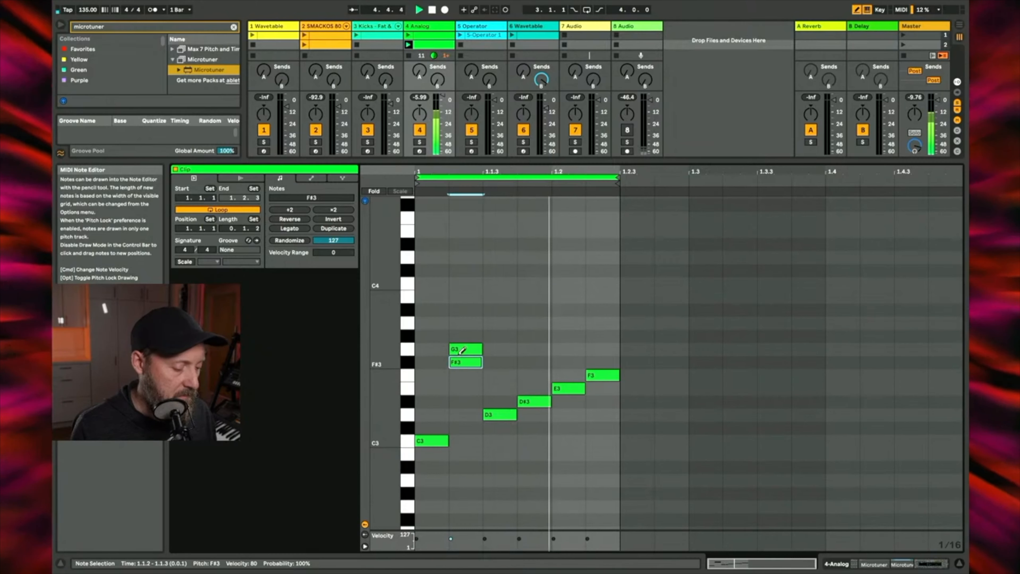
pyautogui.press('Down')
pyautogui.click(535, 323)
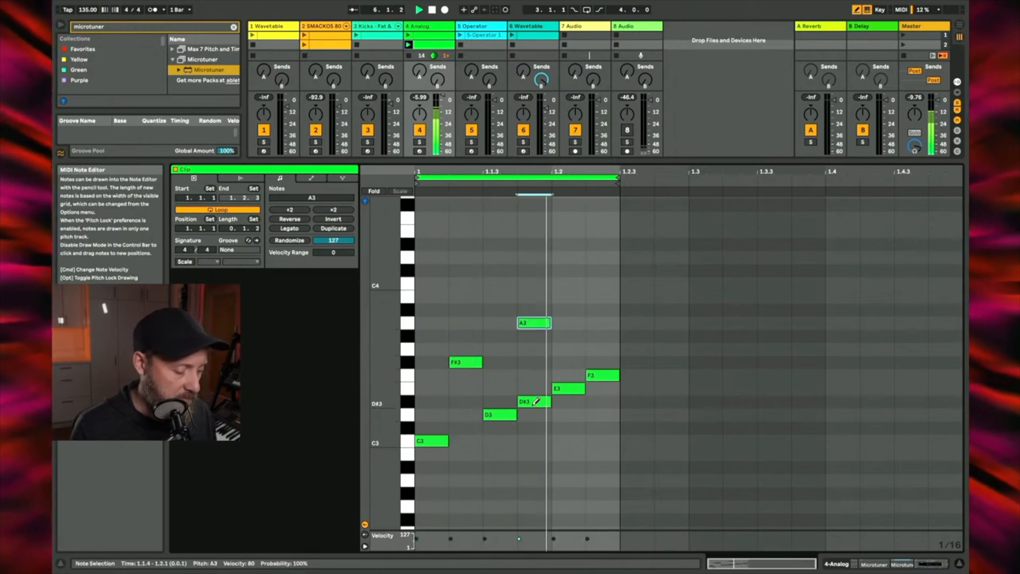
pyautogui.click(535, 401)
pyautogui.click(571, 427)
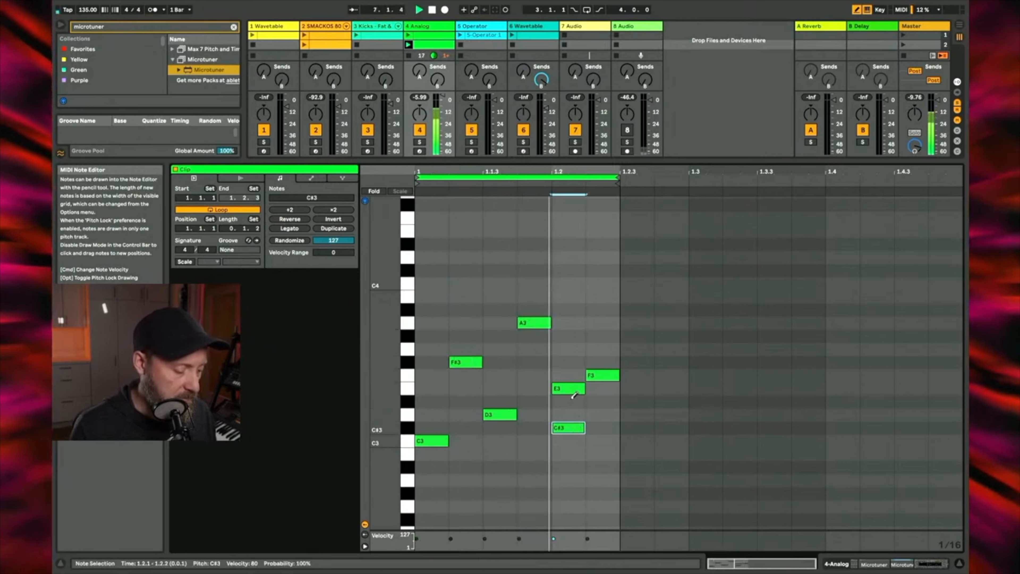
pyautogui.click(572, 387)
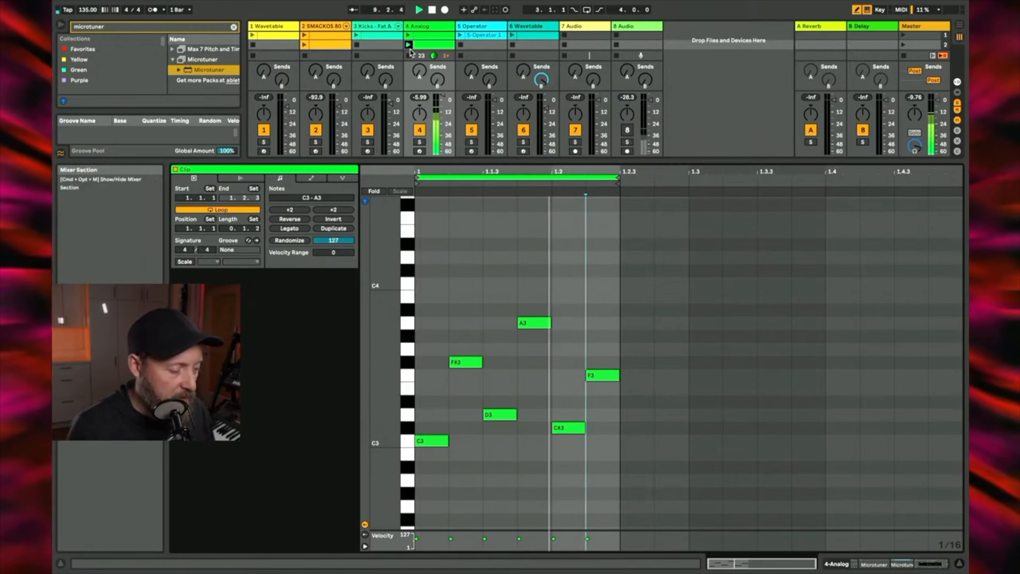
# Step: Switch the Analog track's Microtuner to the scale file Seven from the Collection folder
pyautogui.doubleClick(423, 26)
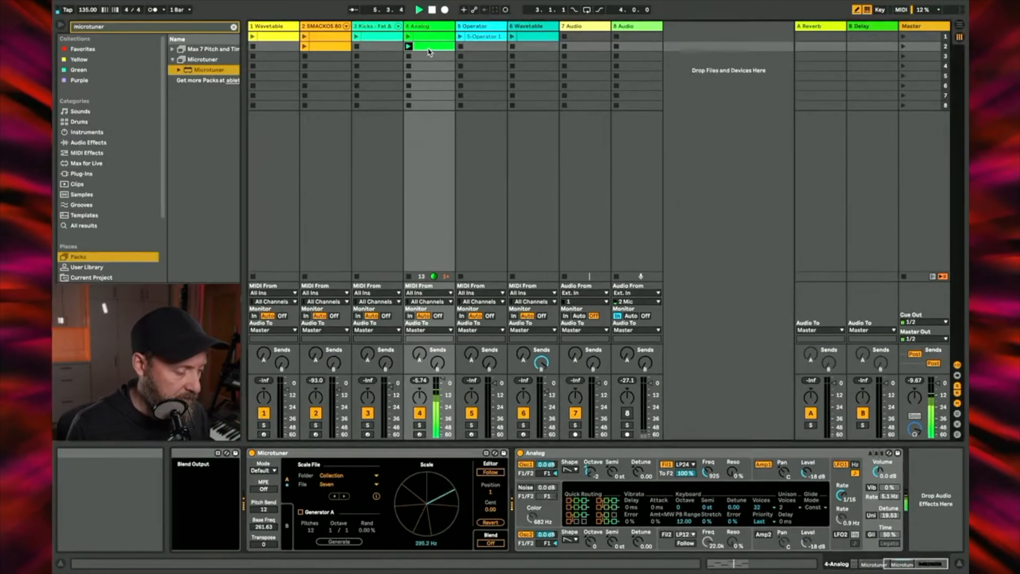
# Step: Delete the D3, F#3 and C#3 notes from the second Analog clip and stop playback
pyautogui.doubleClick(430, 47)
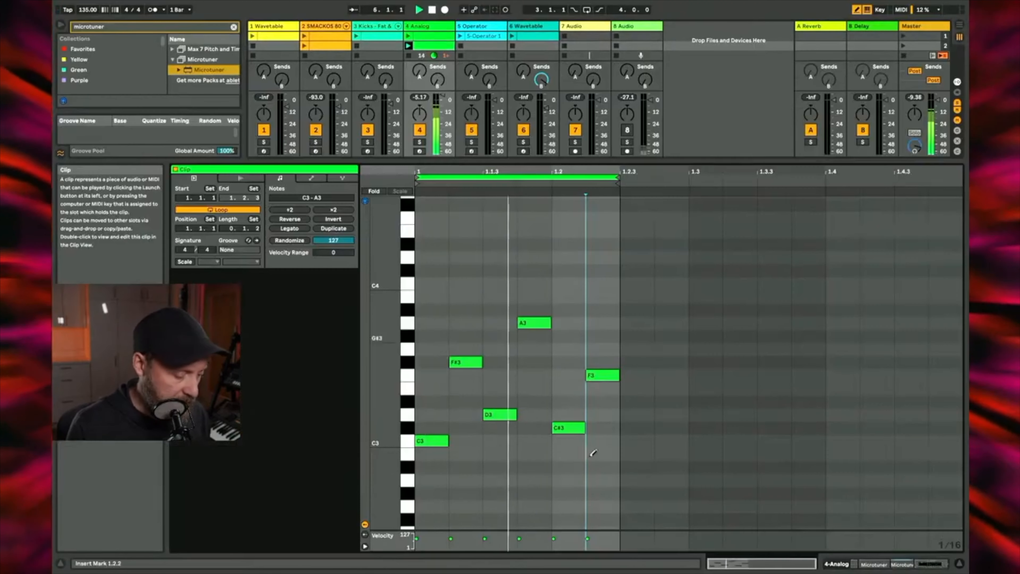
pyautogui.click(492, 414)
pyautogui.click(466, 362)
pyautogui.click(568, 428)
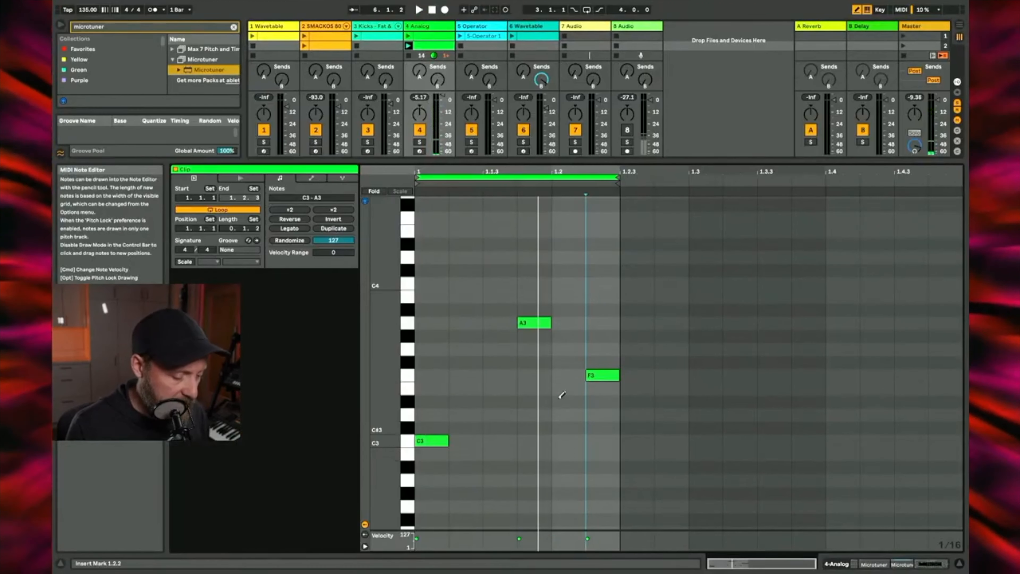
# Step: Replace the A3 and F3 notes with a chromatic run from C#3 up to G3 after C3, extending the loop to end at 1.3
pyautogui.click(540, 321)
pyautogui.click(598, 375)
pyautogui.click(466, 428)
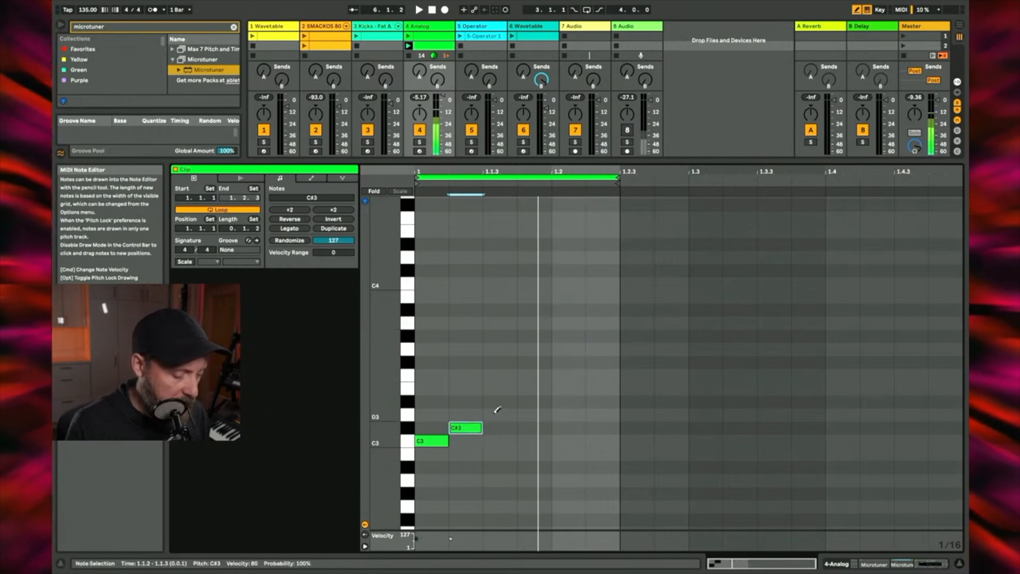
pyautogui.click(498, 414)
pyautogui.click(527, 401)
pyautogui.click(562, 388)
pyautogui.click(595, 375)
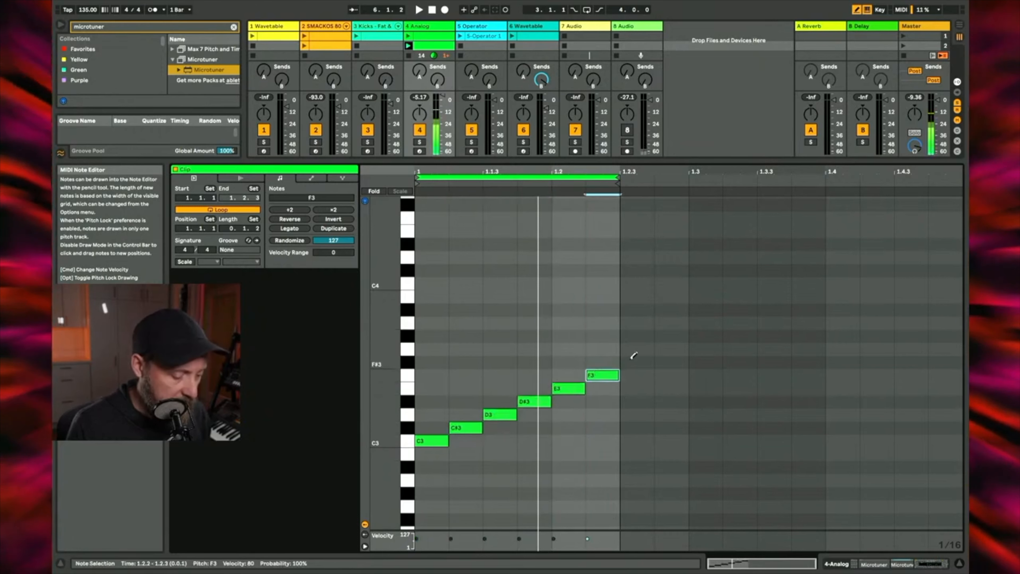
pyautogui.click(629, 362)
pyautogui.click(667, 349)
pyautogui.moveTo(618, 183); pyautogui.dragTo(688, 199)
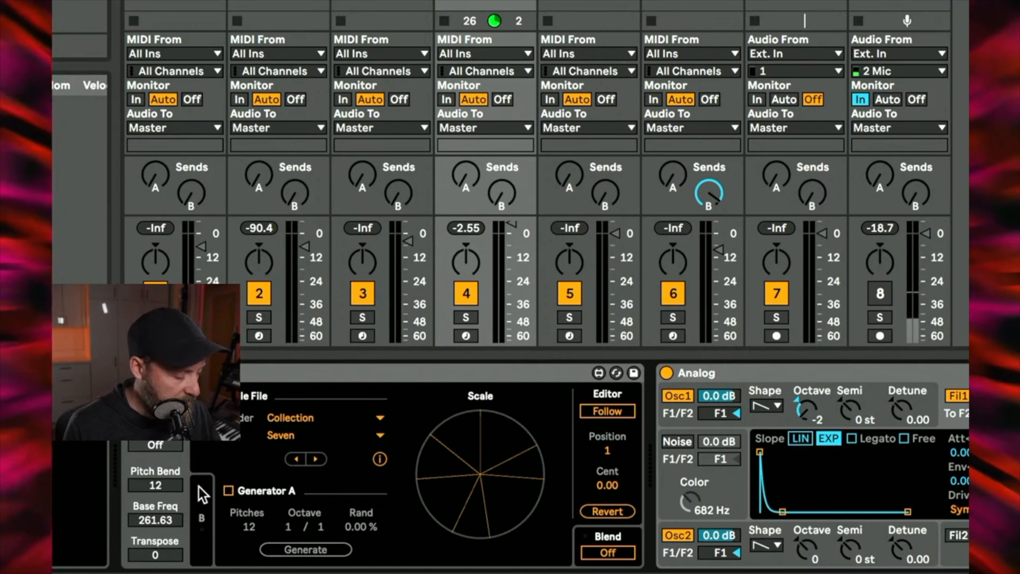
# Step: Check Microtuner scales A and B, turn on Blend, and move the blend fully from A to B during playback
pyautogui.click(202, 518)
pyautogui.click(199, 458)
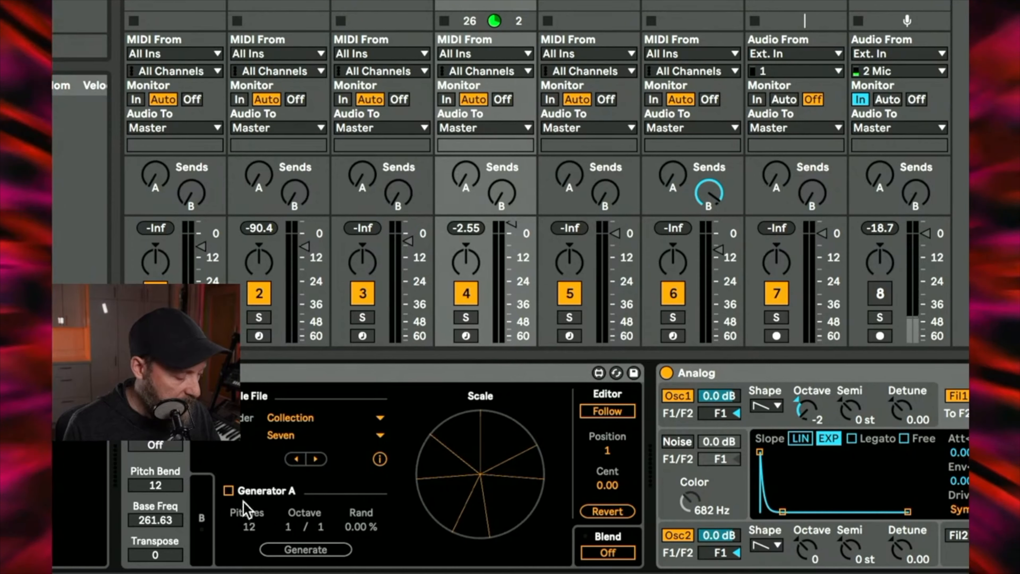
pyautogui.click(201, 518)
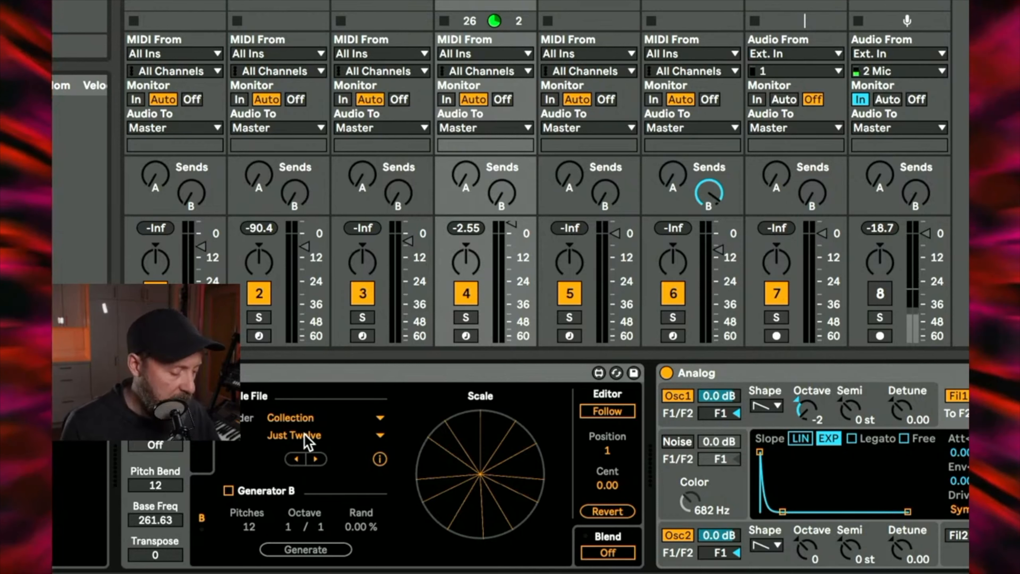
pyautogui.click(608, 553)
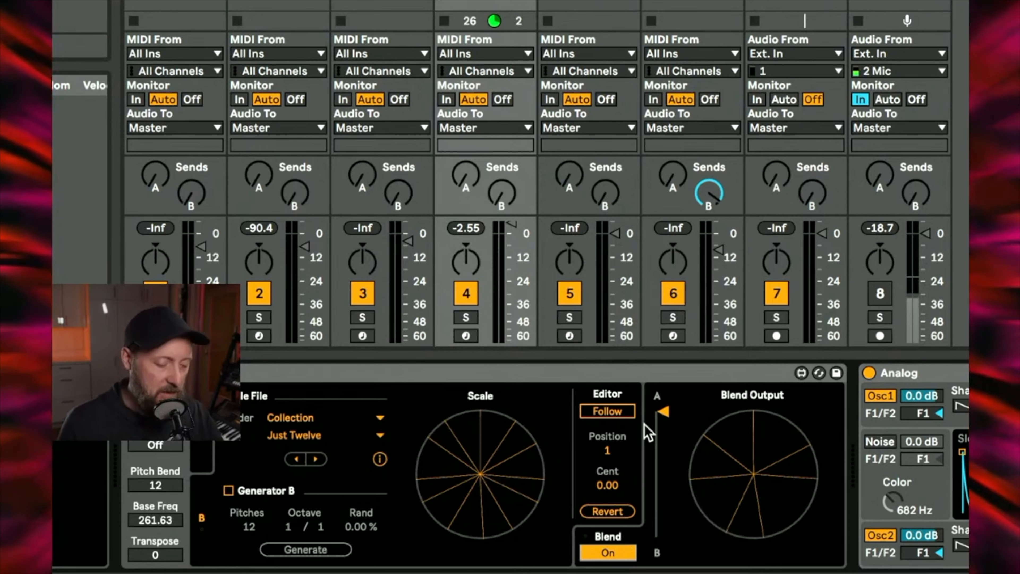
pyautogui.press('space')
pyautogui.moveTo(667, 414); pyautogui.dragTo(663, 536)
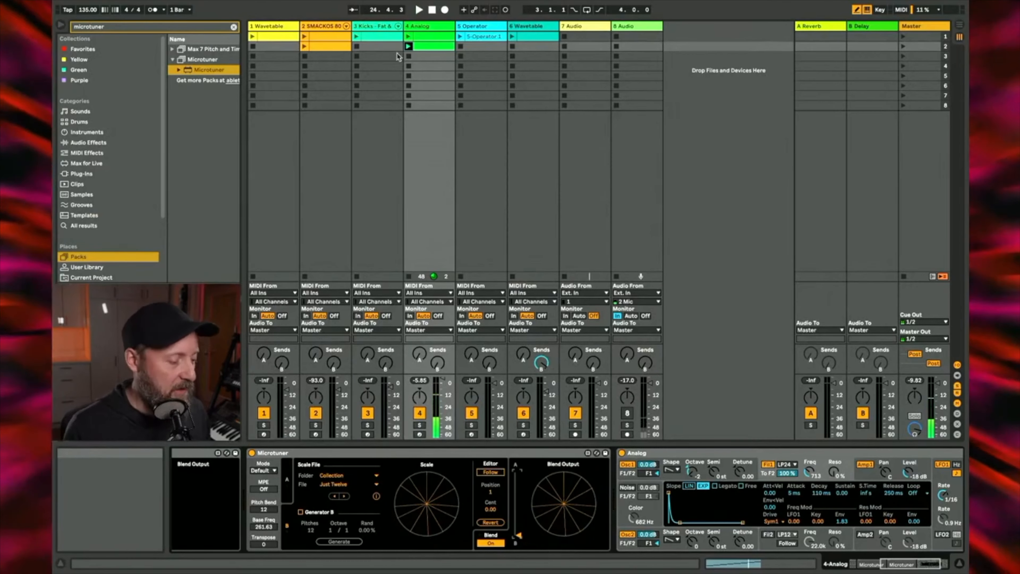
# Step: Delete the second Analog clip and return to the first one
pyautogui.click(431, 47)
pyautogui.press('Delete')
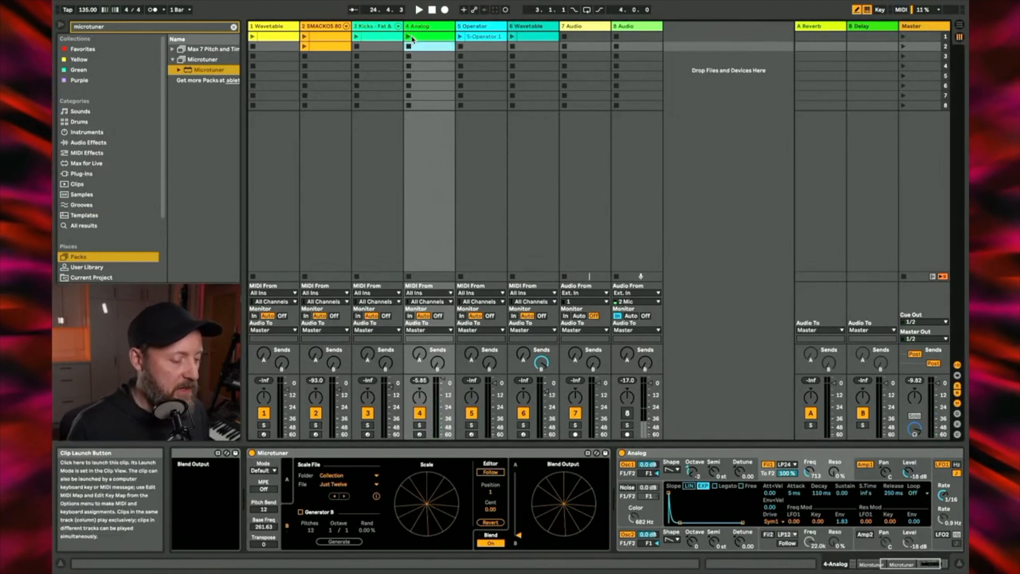
pyautogui.click(423, 38)
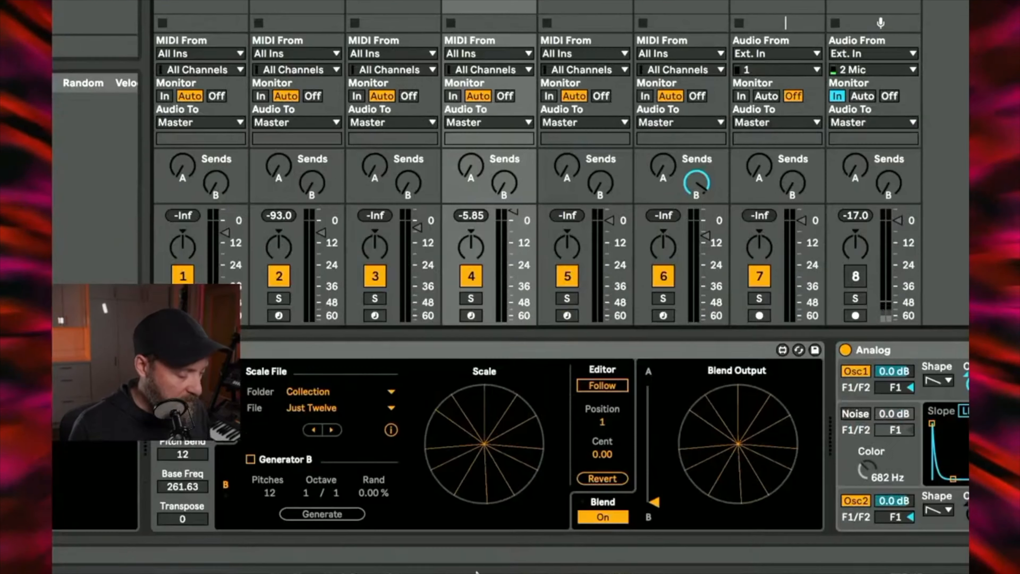
# Step: Compare the files loaded in the Microtuner's scales A and B, and review the scale files offered for scale A
pyautogui.click(230, 444)
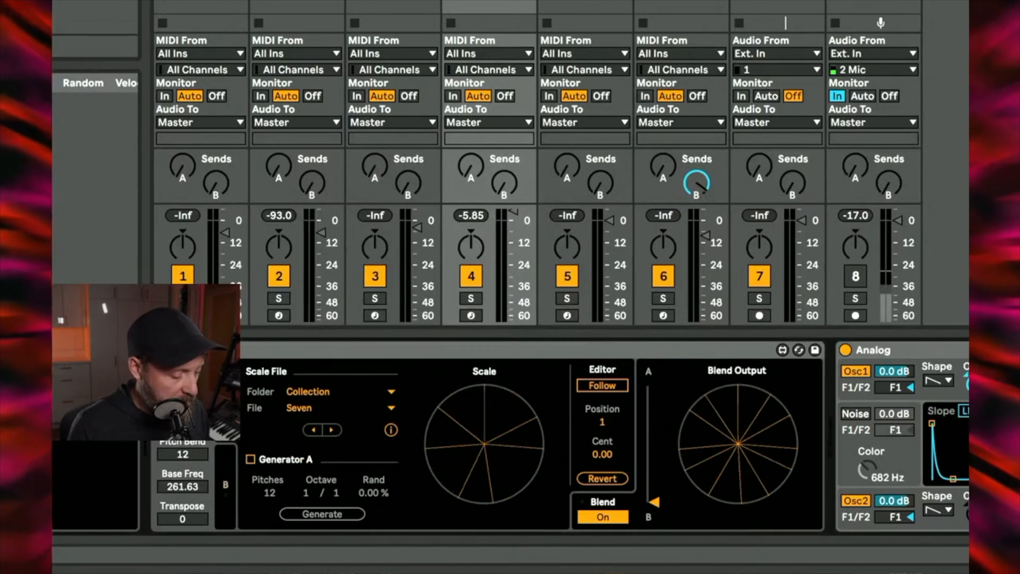
pyautogui.click(229, 484)
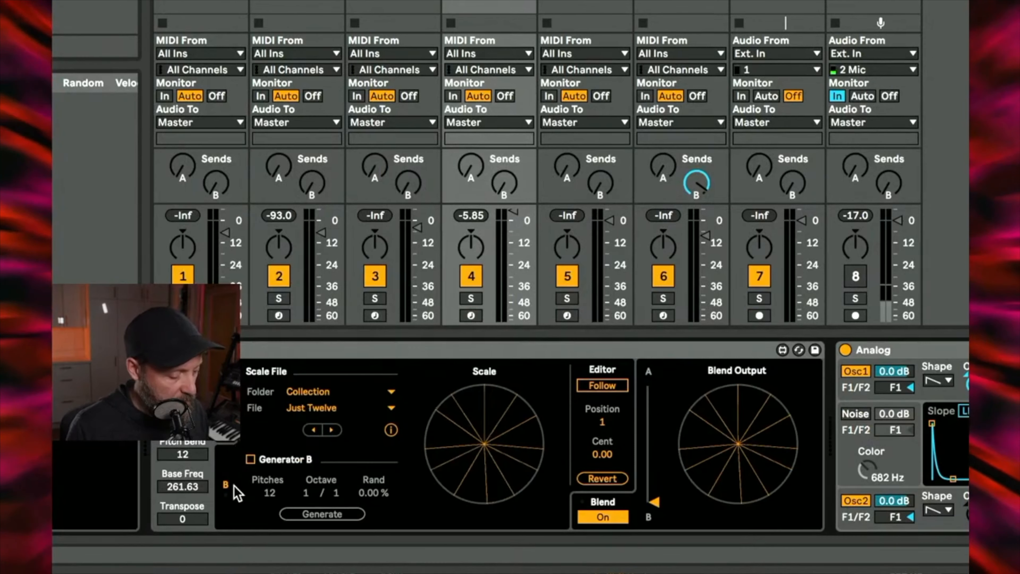
pyautogui.click(228, 416)
pyautogui.click(227, 482)
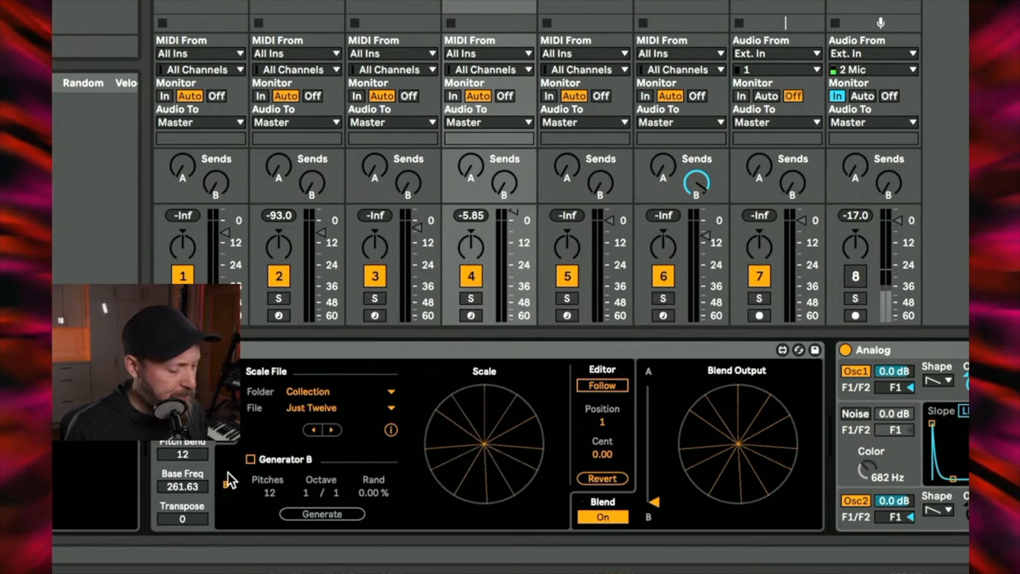
pyautogui.click(227, 416)
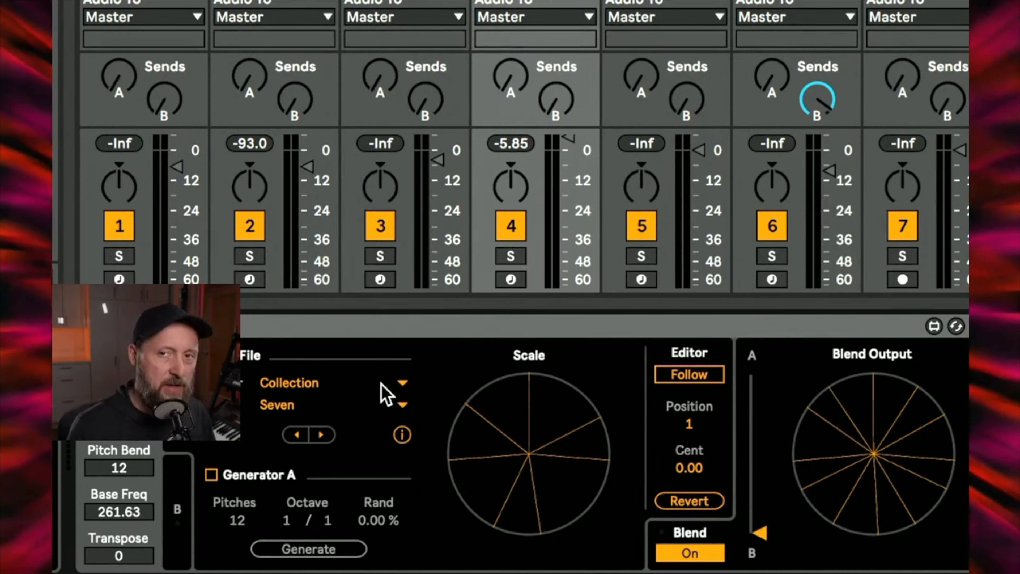
pyautogui.click(403, 405)
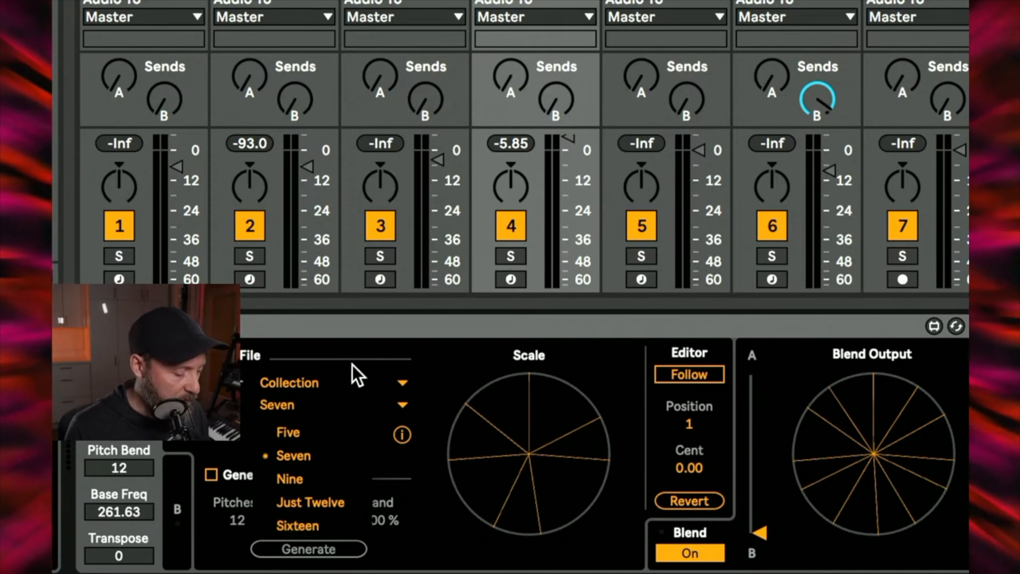
pyautogui.click(350, 349)
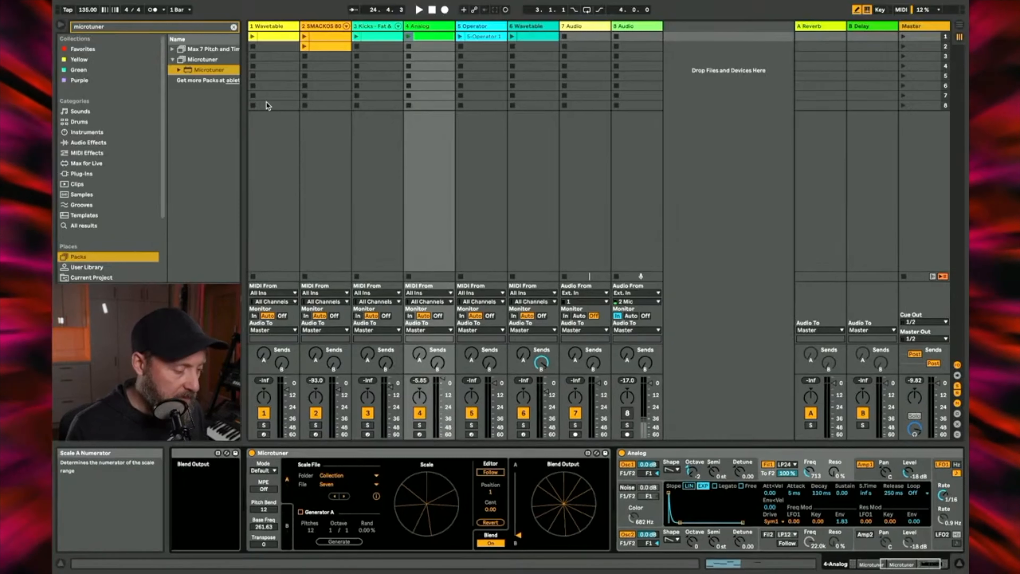
# Step: Launch the first Analog clip and raise the Analog synth's Filter 1 cutoff to 1.8k
pyautogui.click(410, 37)
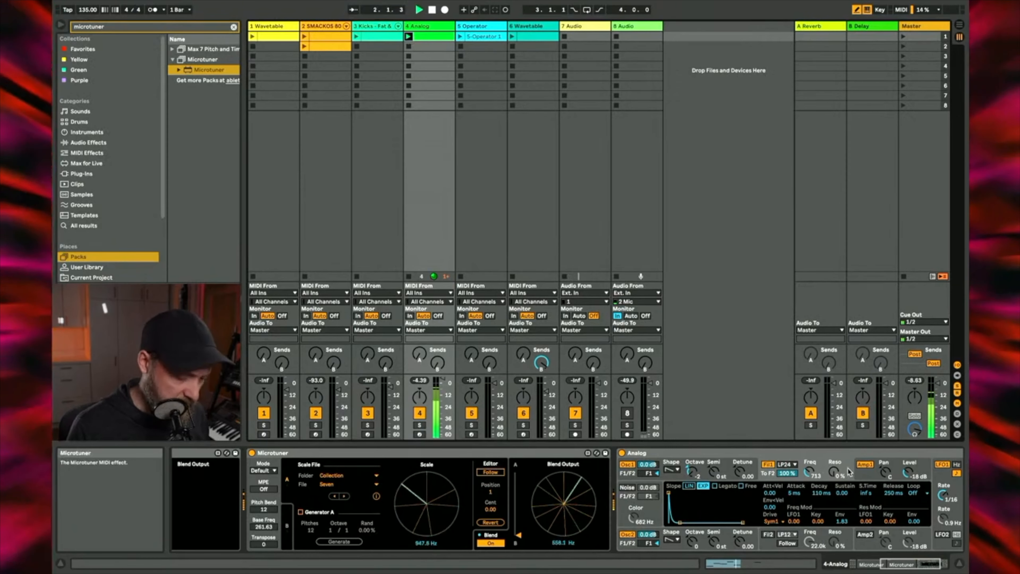
pyautogui.moveTo(810, 472); pyautogui.dragTo(809, 460)
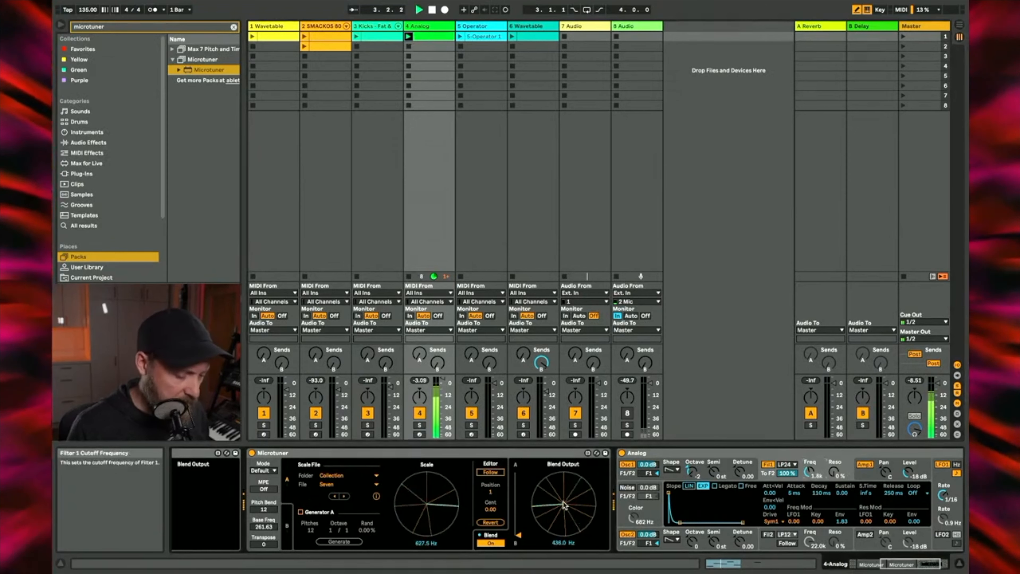
# Step: Sweep the Microtuner blend up to scale A, down to scale B and back, leaving it fully on A
pyautogui.moveTo(520, 536); pyautogui.dragTo(519, 490)
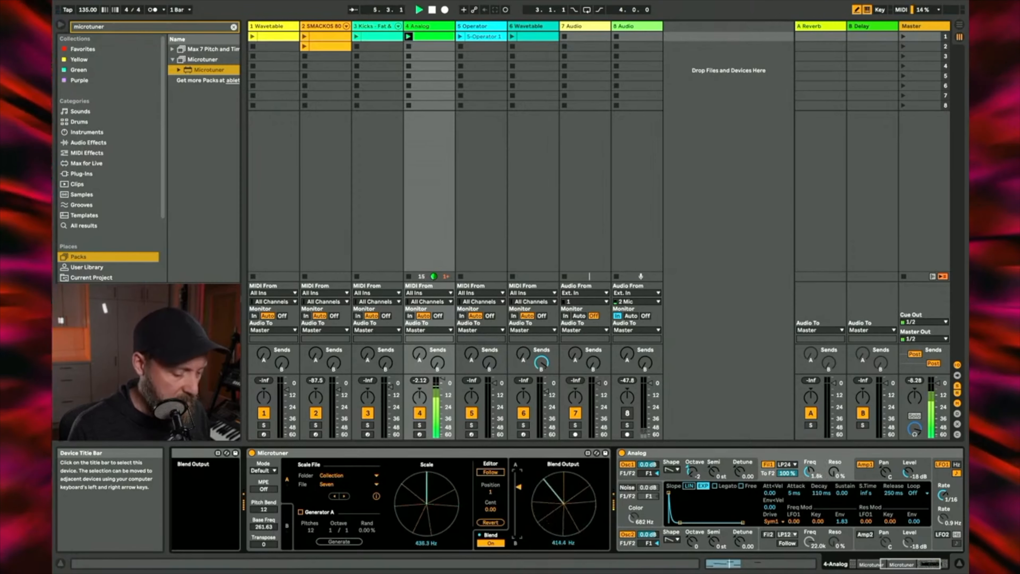
pyautogui.moveTo(519, 486); pyautogui.dragTo(518, 472)
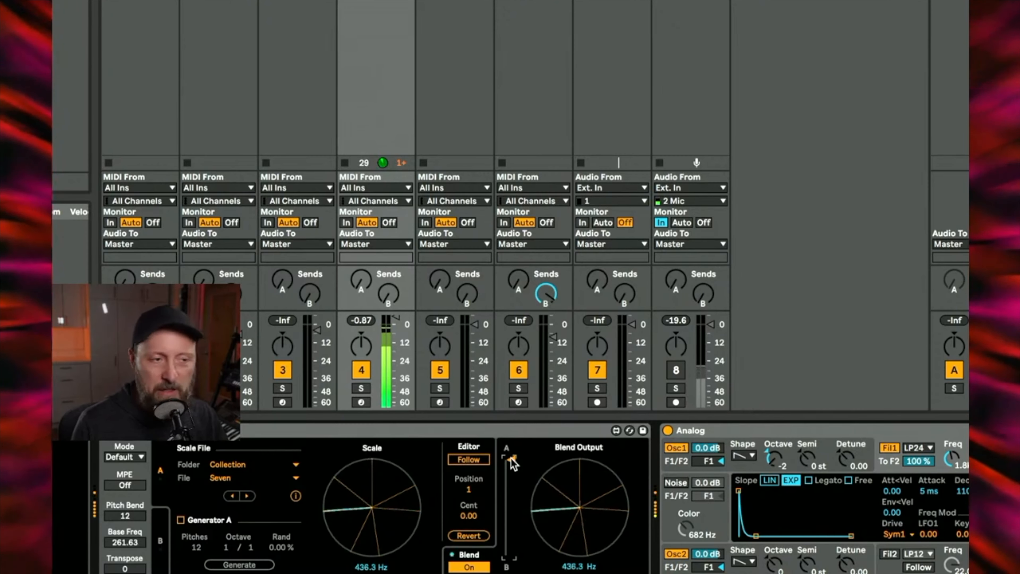
pyautogui.moveTo(513, 460); pyautogui.dragTo(511, 555)
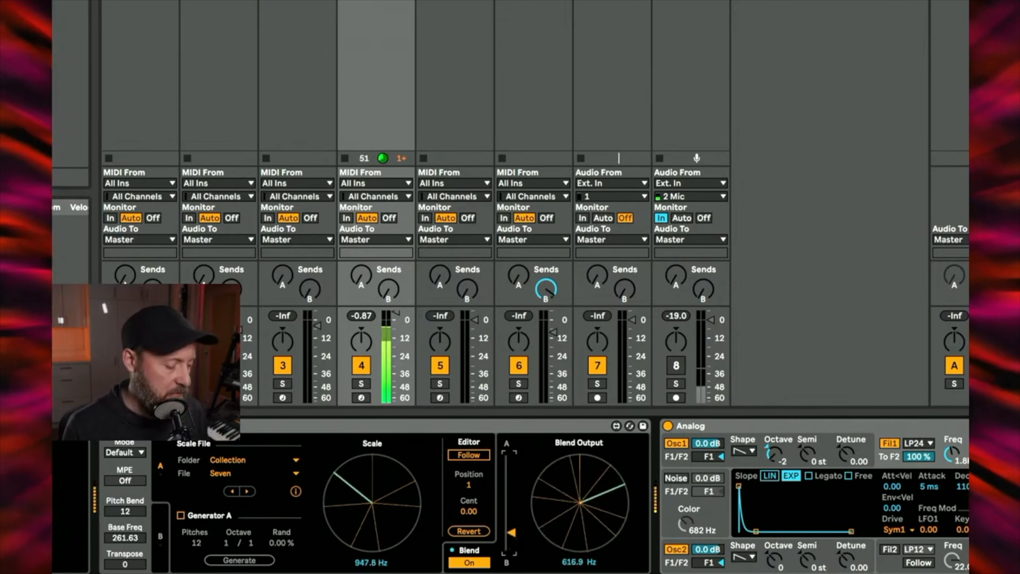
pyautogui.moveTo(512, 501); pyautogui.dragTo(511, 455)
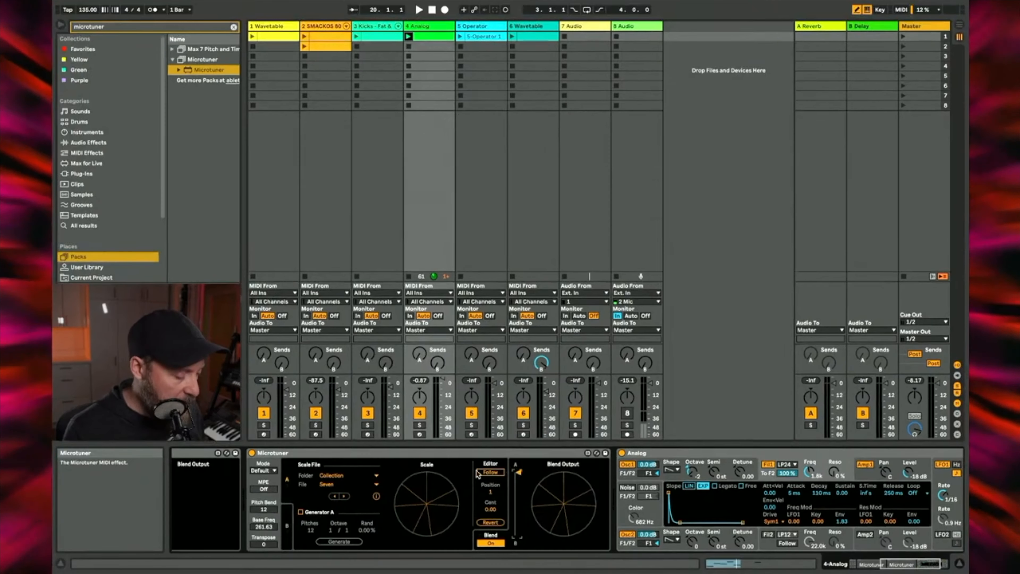
# Step: Activate the Chord device at the start of the Analog track's device chain and start playback
pyautogui.hscroll(-5, 286, 521)
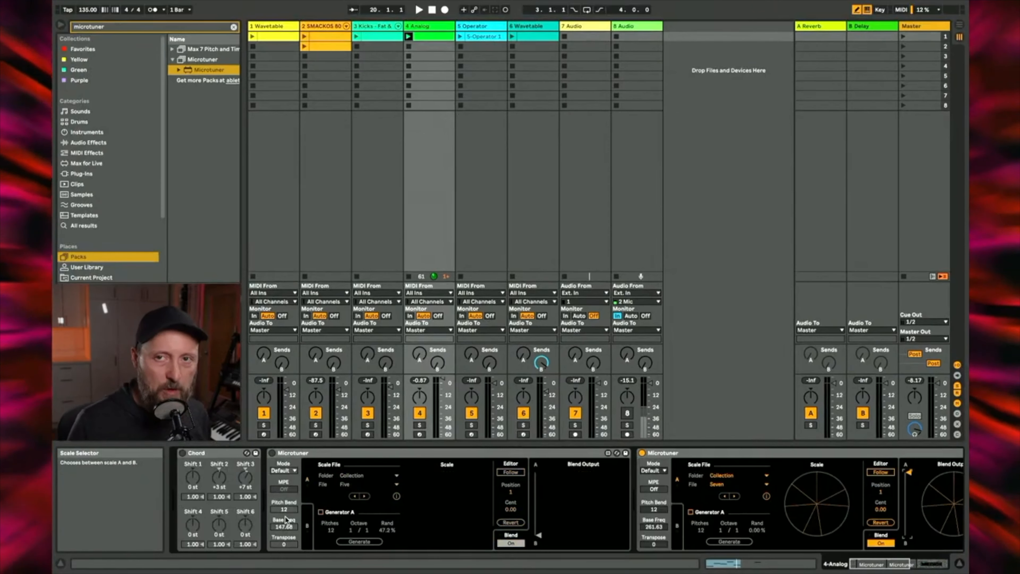
pyautogui.click(182, 453)
pyautogui.press('space')
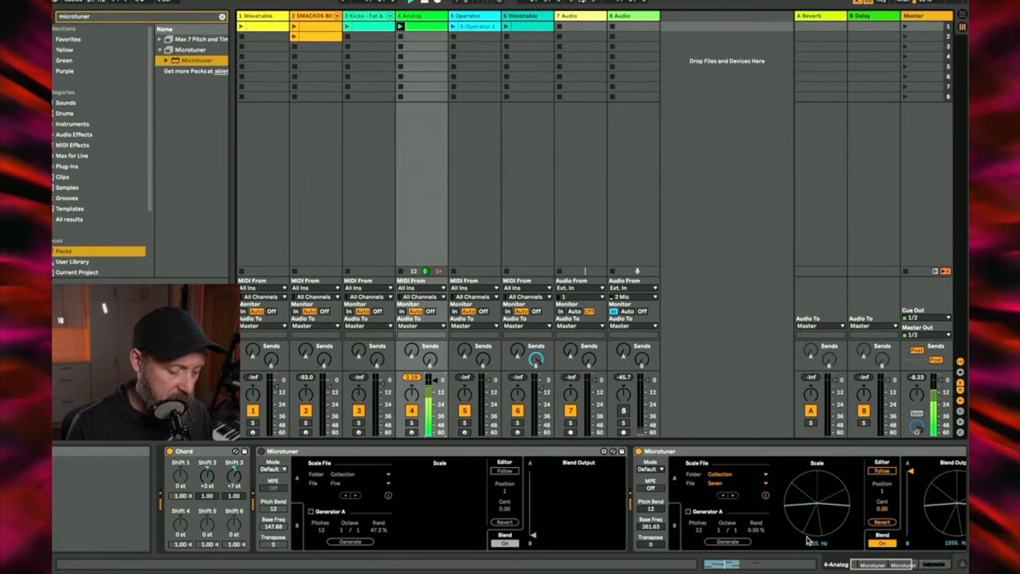
# Step: Sweep the active Microtuner's blend down to scale B and back to scale A while the chords play
pyautogui.hscroll(5, 860, 514)
pyautogui.hscroll(1, 860, 514)
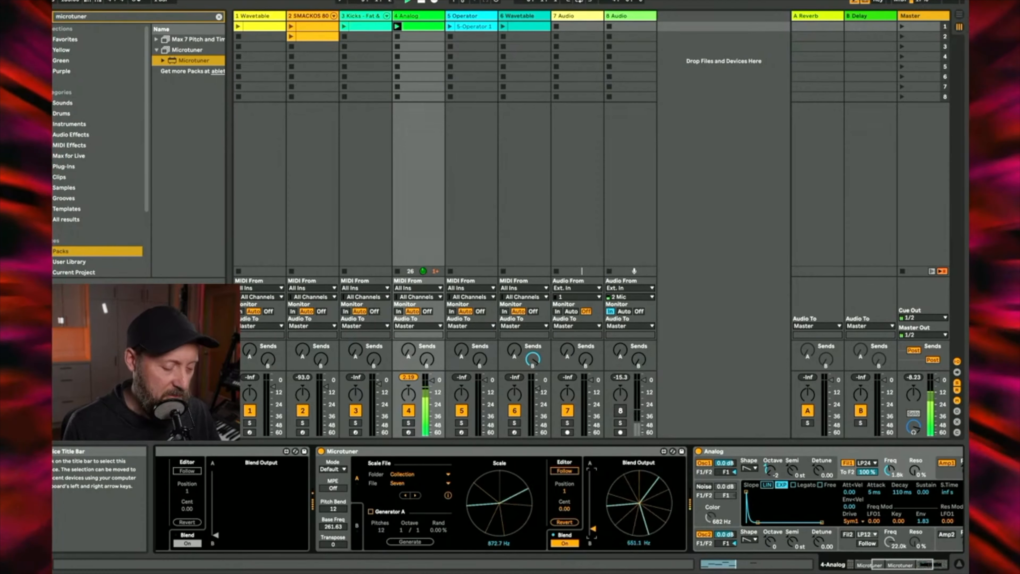
pyautogui.moveTo(592, 509); pyautogui.dragTo(594, 537)
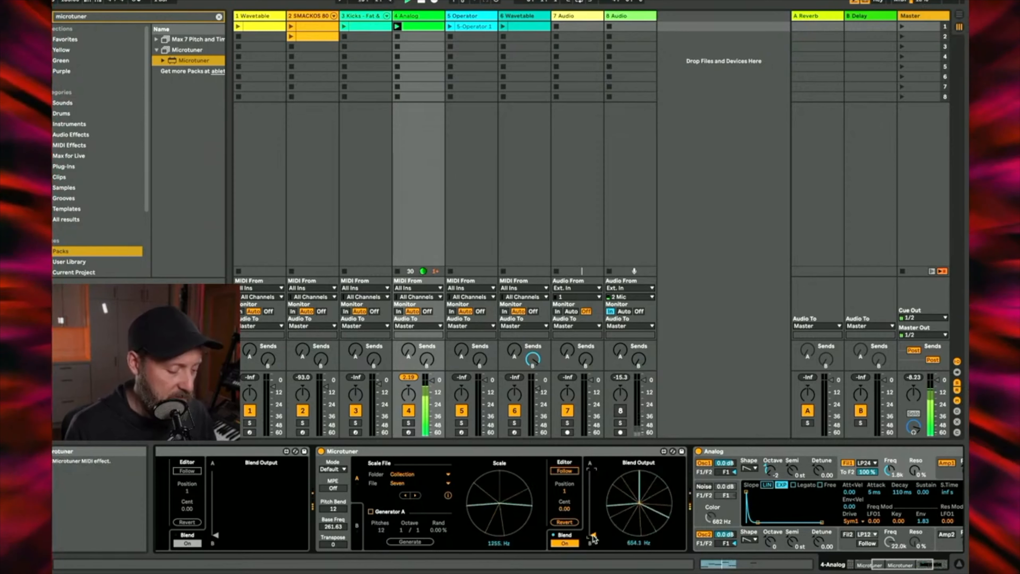
pyautogui.moveTo(594, 536); pyautogui.dragTo(593, 471)
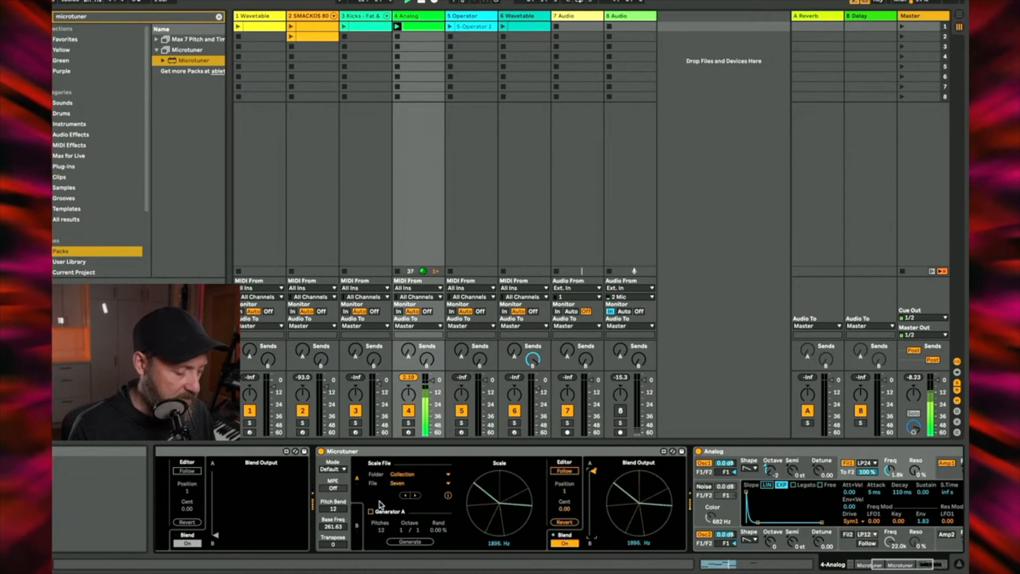
# Step: Deactivate the Microtuner using Seven and activate the one using Five, leaving its blend at B
pyautogui.click(321, 451)
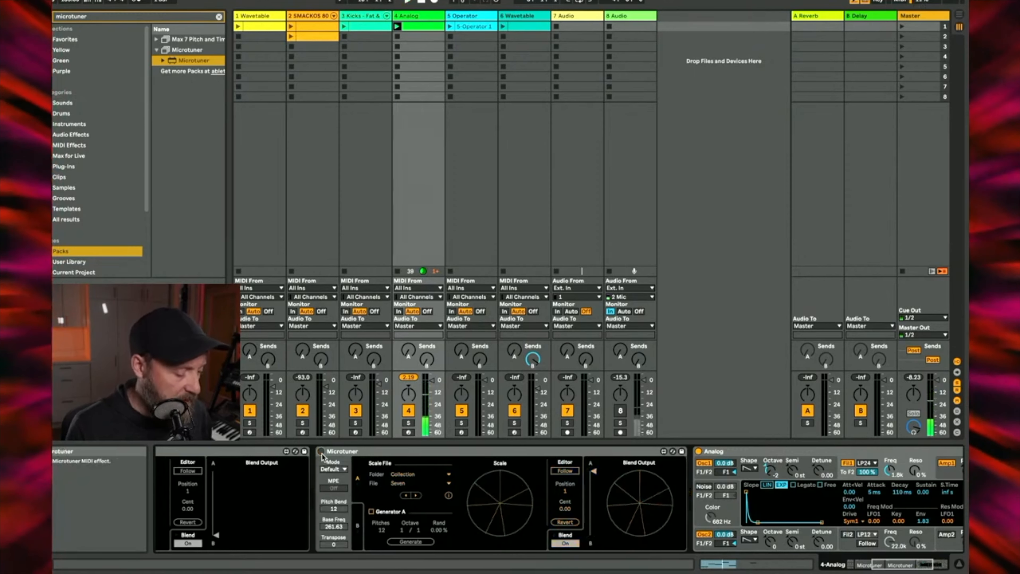
pyautogui.hscroll(-8, 321, 453)
pyautogui.click(258, 452)
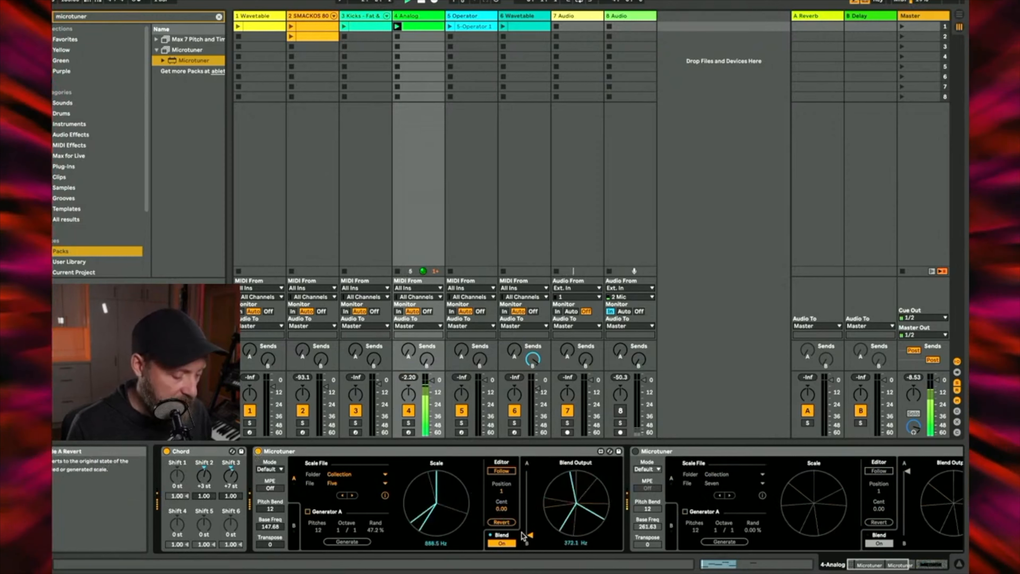
pyautogui.moveTo(530, 530)
pyautogui.mouseDown()
pyautogui.moveTo(531, 472)
pyautogui.moveTo(531, 536)
pyautogui.mouseUp()
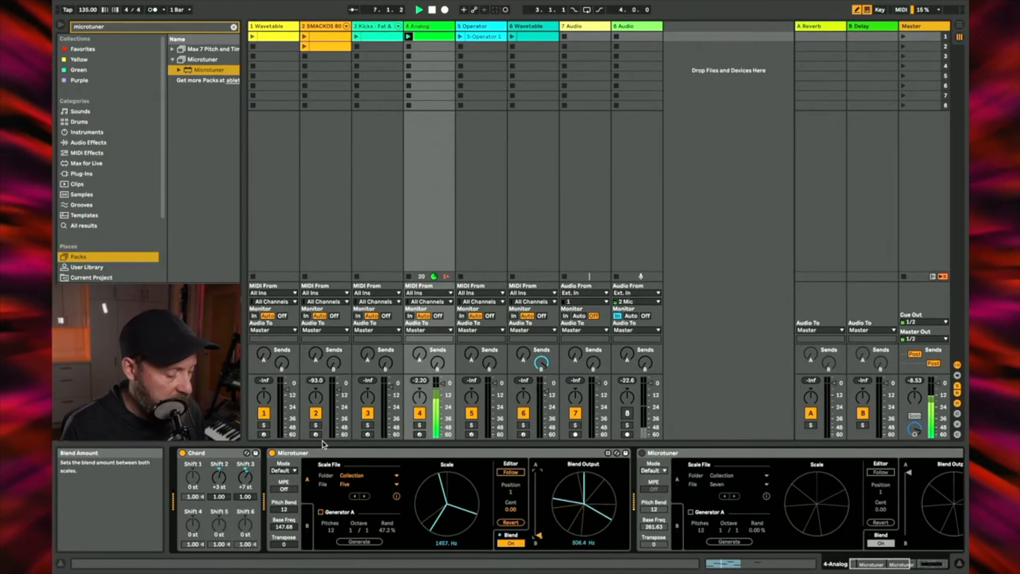
# Step: Move the Chord device between the two Microtuners and start playback
pyautogui.click(218, 456)
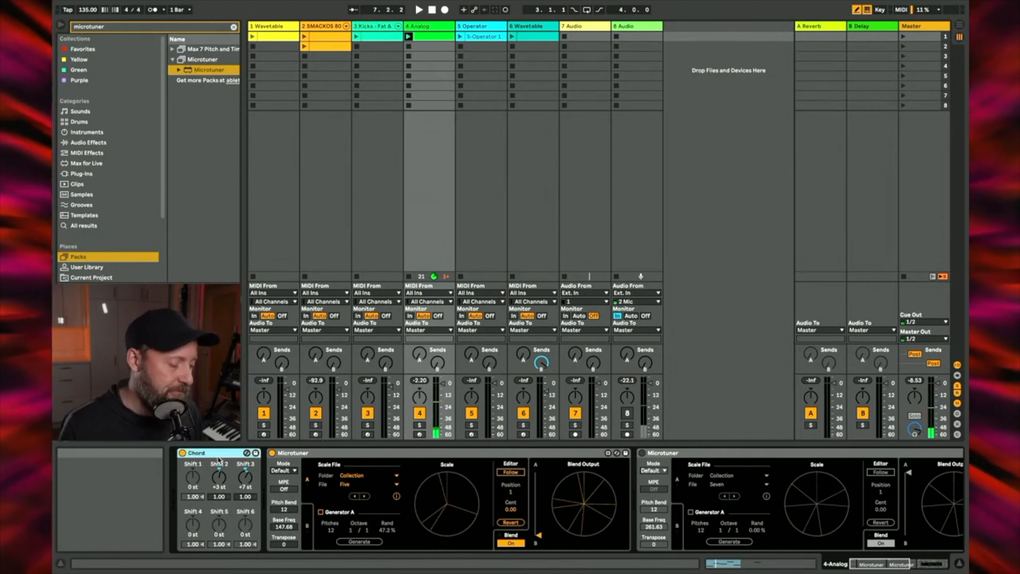
pyautogui.moveTo(218, 453)
pyautogui.mouseDown()
pyautogui.moveTo(655, 473)
pyautogui.moveTo(640, 474)
pyautogui.mouseUp()
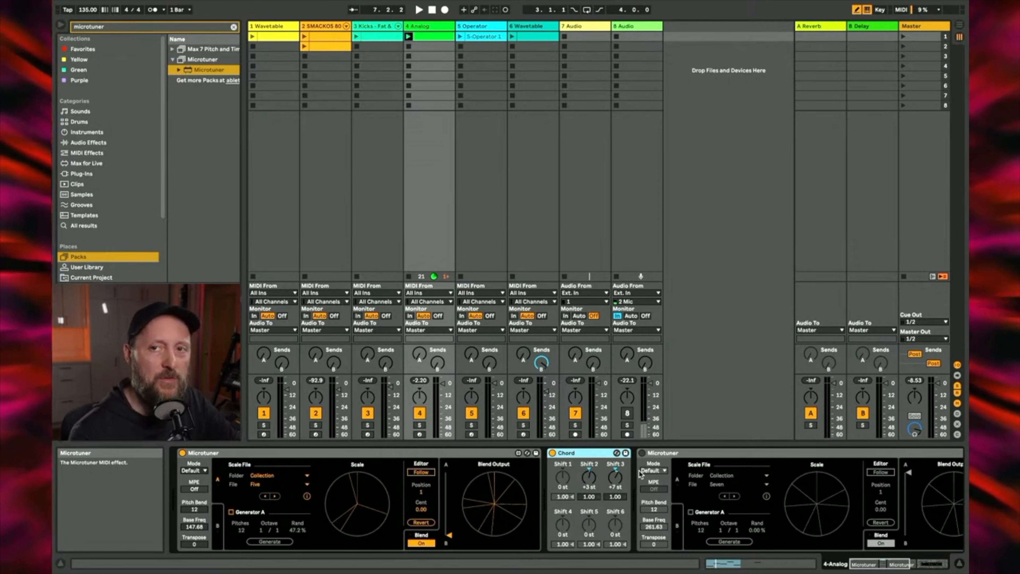
pyautogui.press('space')
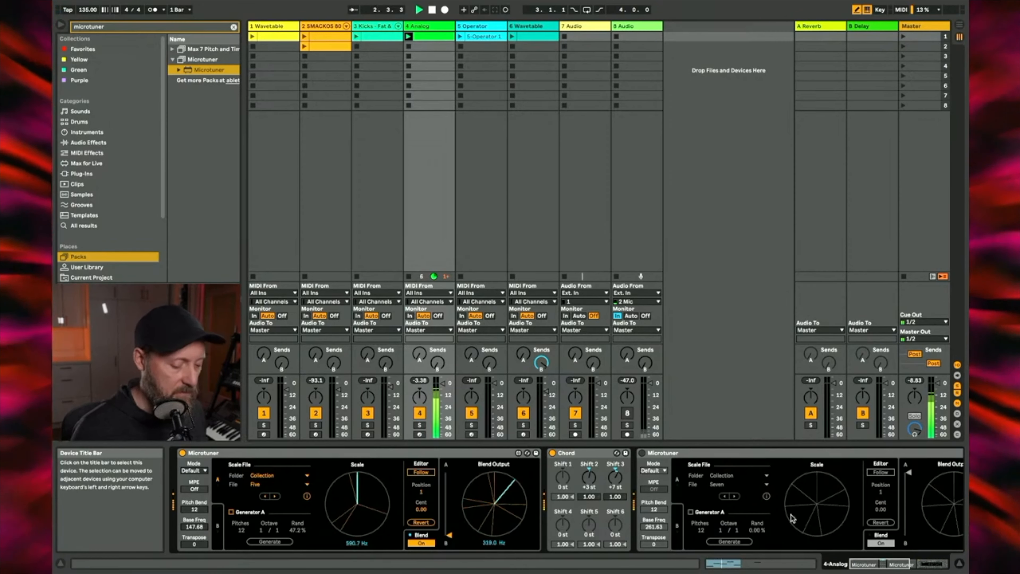
# Step: Launch the first SMACKOS 808 clip alongside the chord part and return to the Analog track's devices
pyautogui.hscroll(10, 814, 498)
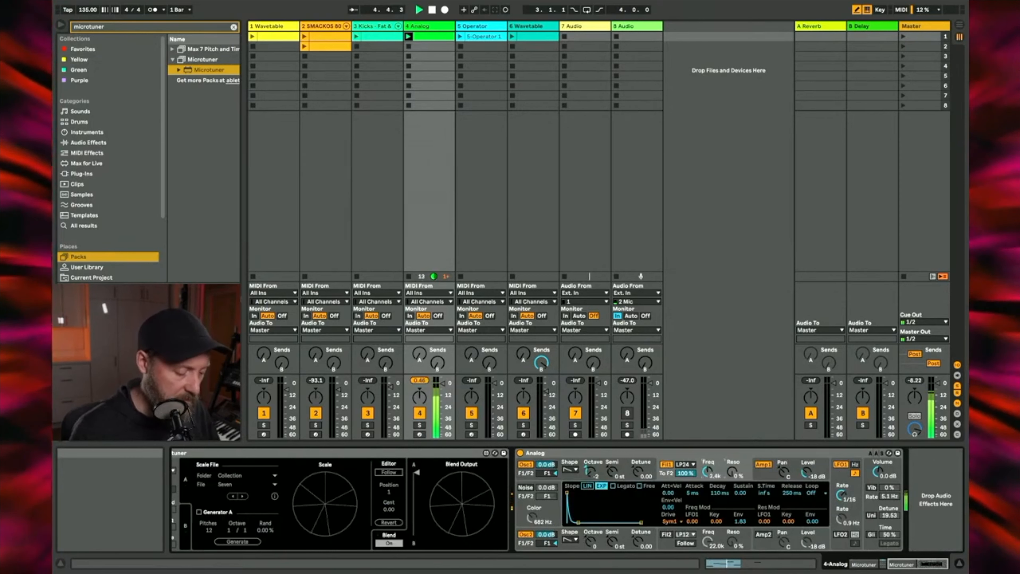
pyautogui.click(305, 37)
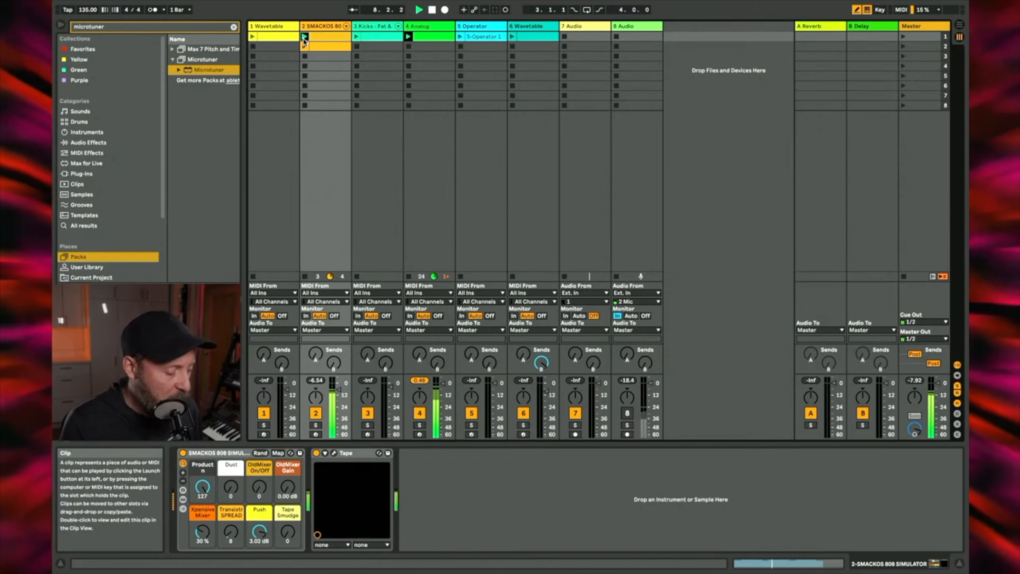
pyautogui.click(418, 26)
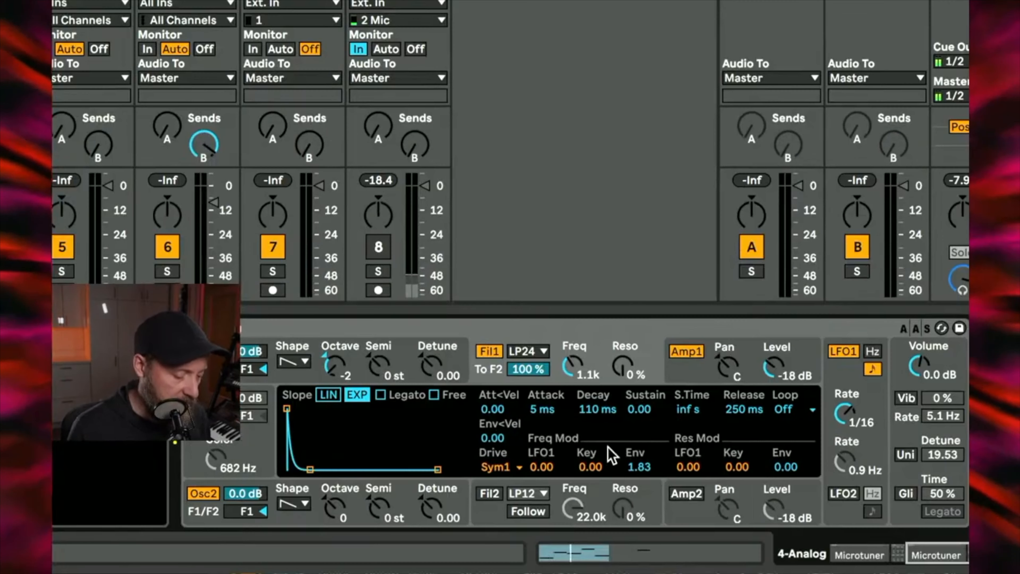
# Step: Set Analog's first filter to 608 Hz with a Key frequency modulation of 0.67, and stop the Analog clip
pyautogui.moveTo(616, 467); pyautogui.dragTo(617, 462)
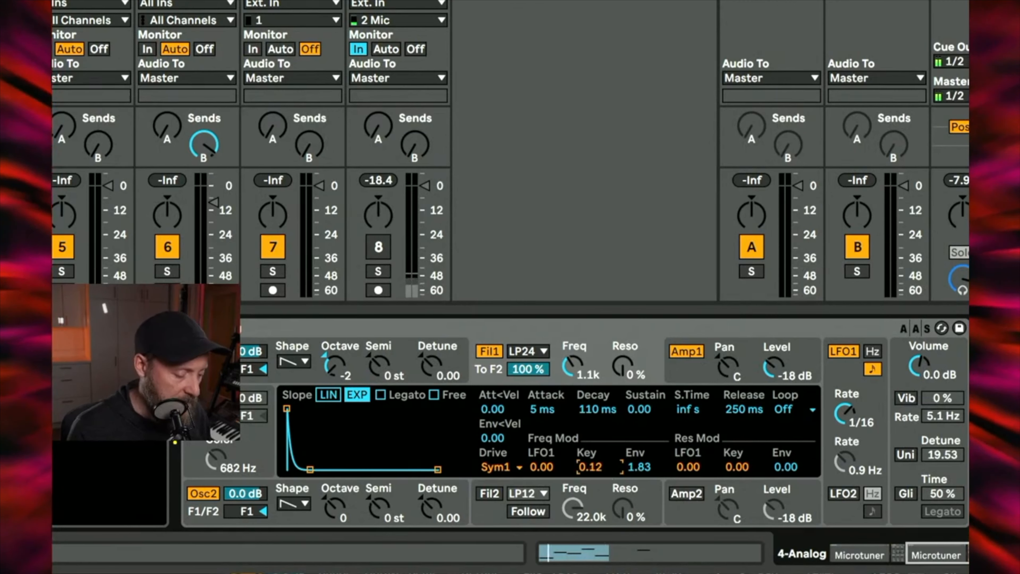
pyautogui.moveTo(572, 364); pyautogui.dragTo(573, 380)
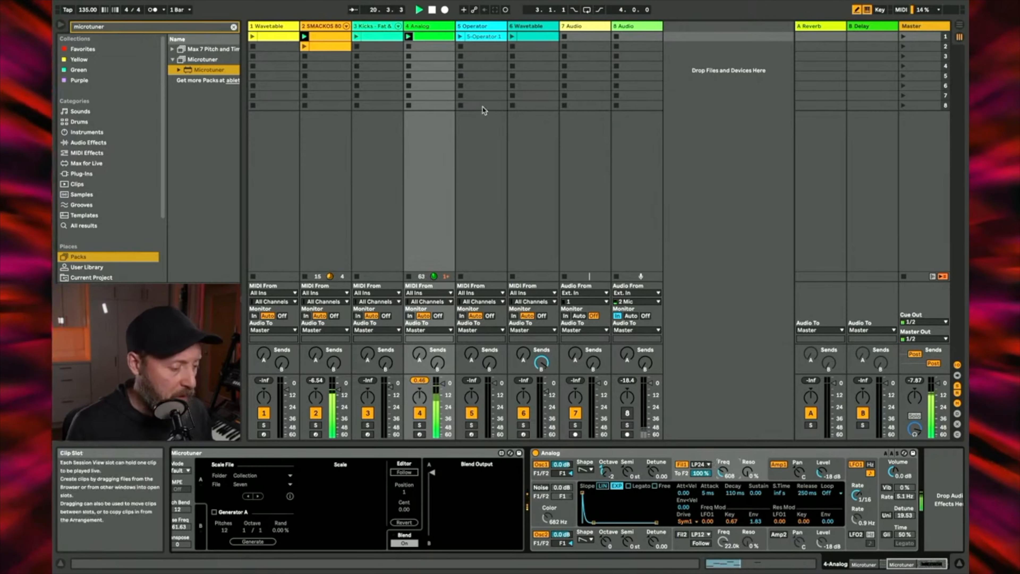
pyautogui.click(408, 47)
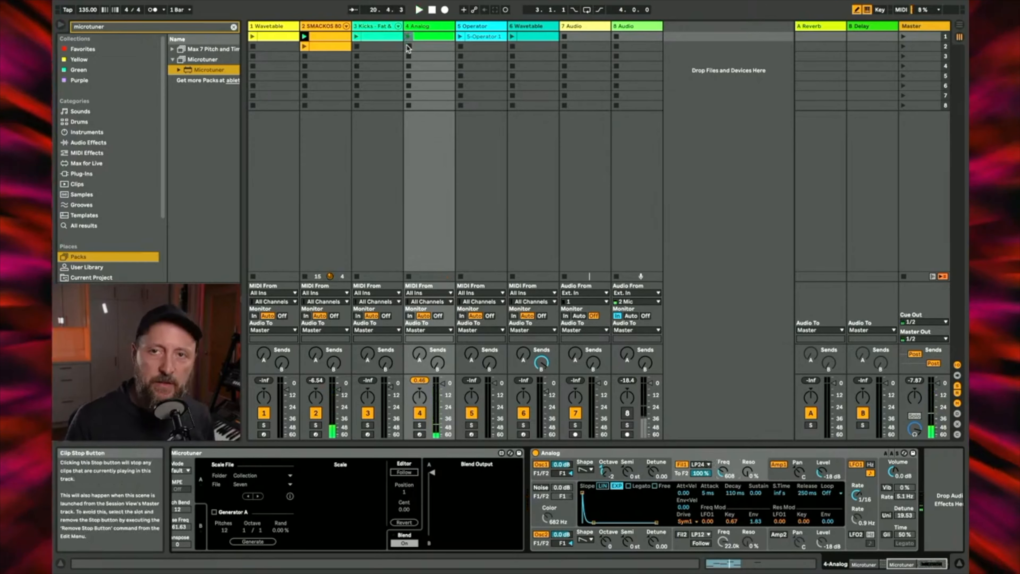
# Step: Audition the clip on the first Wavetable track, track 1, and stop it
pyautogui.click(252, 37)
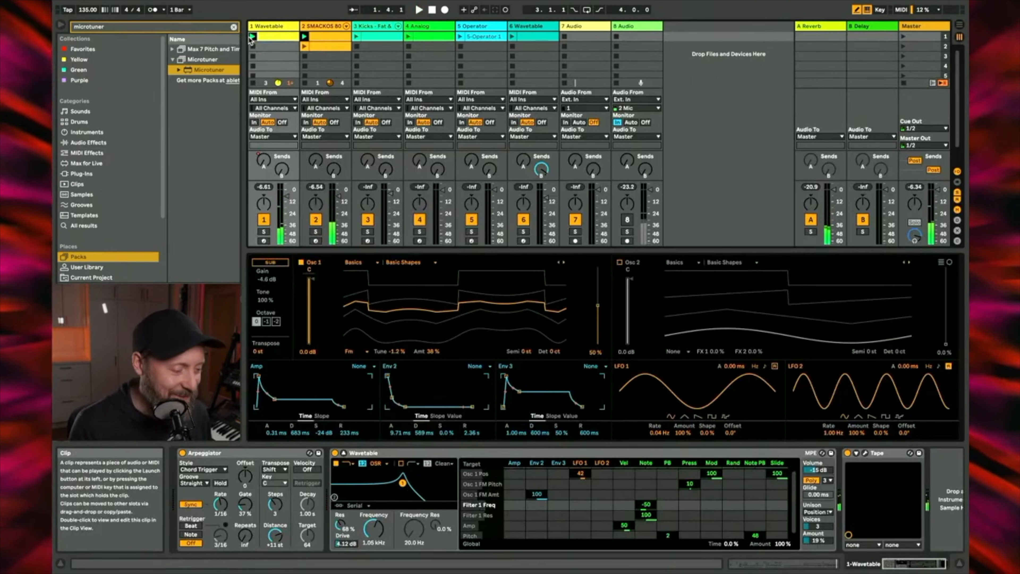
pyautogui.click(253, 46)
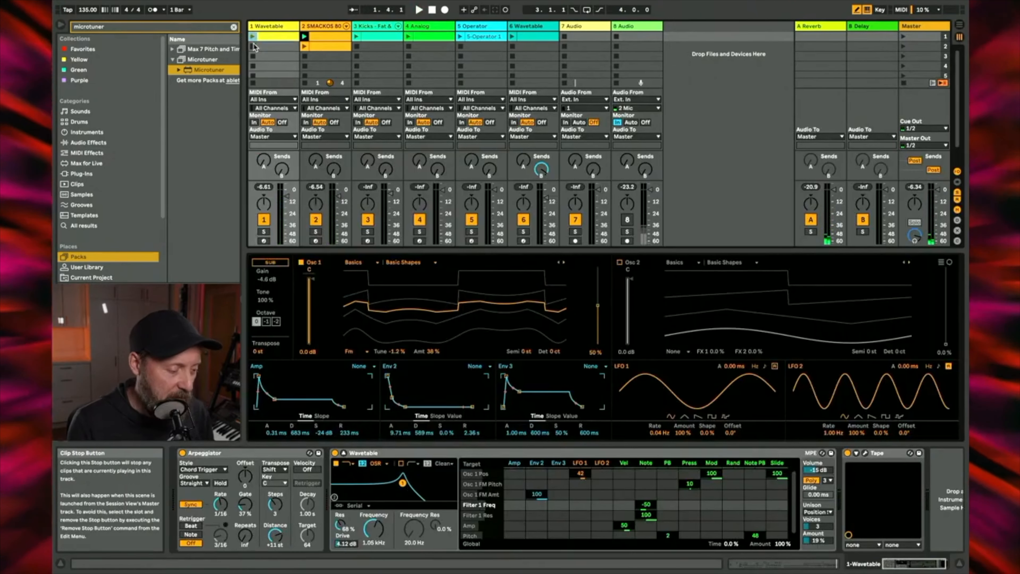
# Step: Deactivate the Microtuner on the 6 Wavetable track and launch that track's clip
pyautogui.click(525, 28)
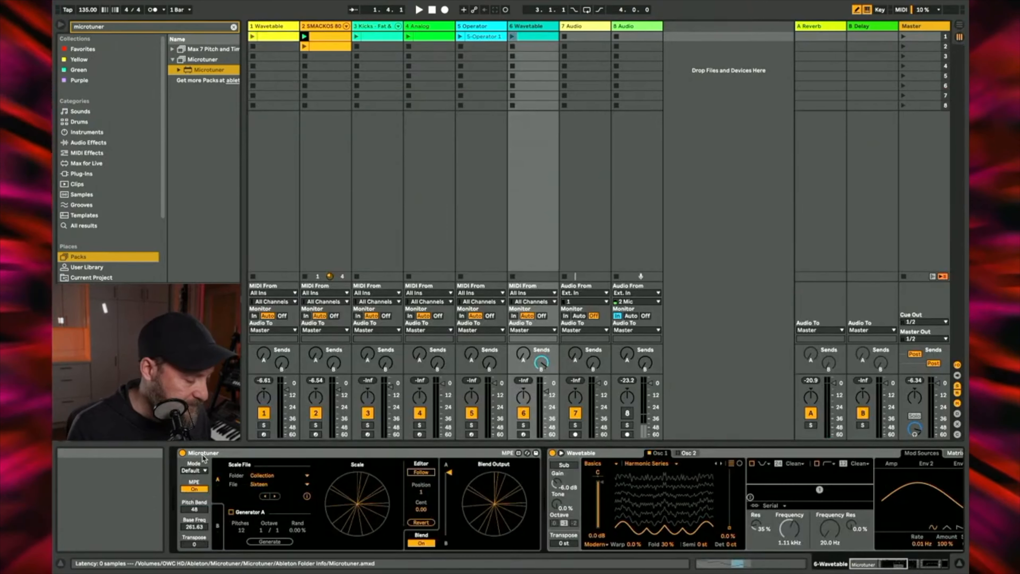
pyautogui.click(183, 453)
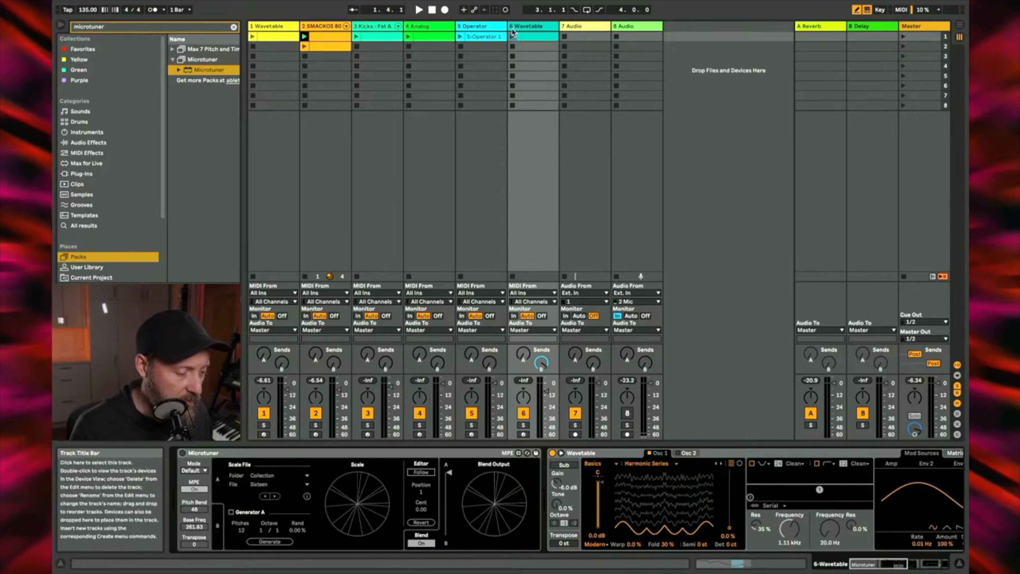
pyautogui.click(513, 36)
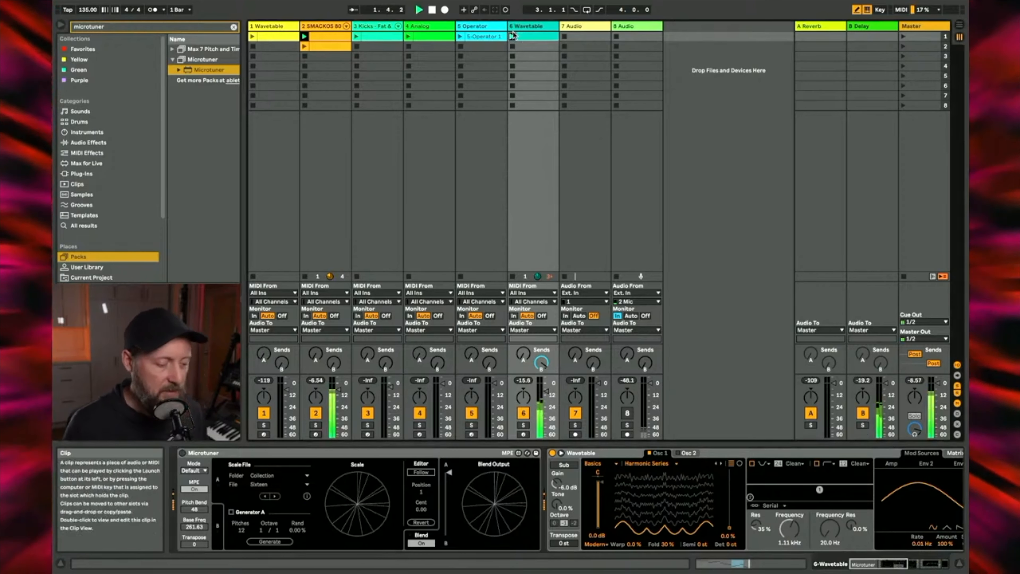
# Step: Inspect the notes in the 6 Wavetable clip, and reactivate the track's Microtuner while it plays
pyautogui.doubleClick(530, 39)
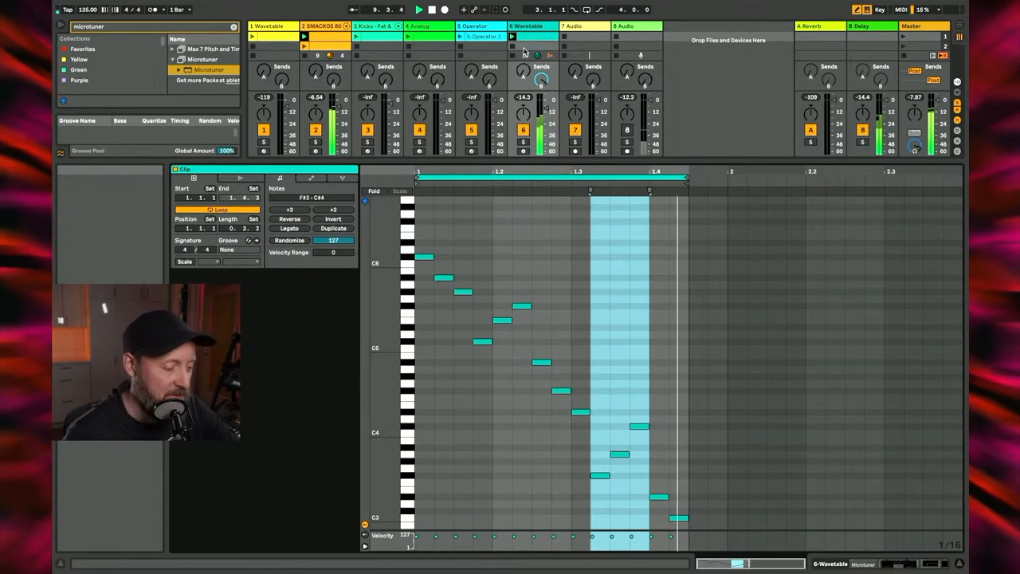
pyautogui.doubleClick(529, 26)
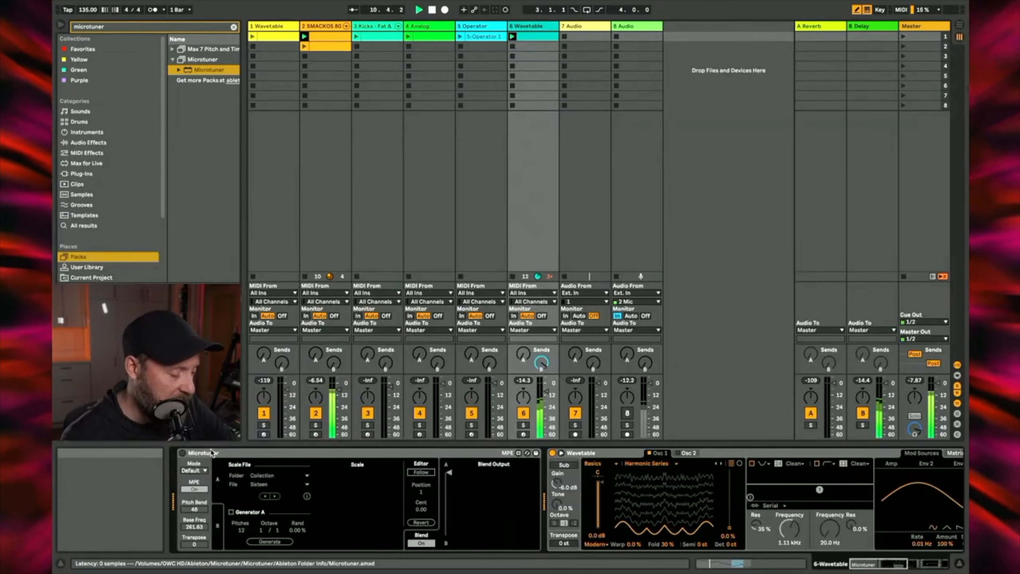
pyautogui.click(183, 454)
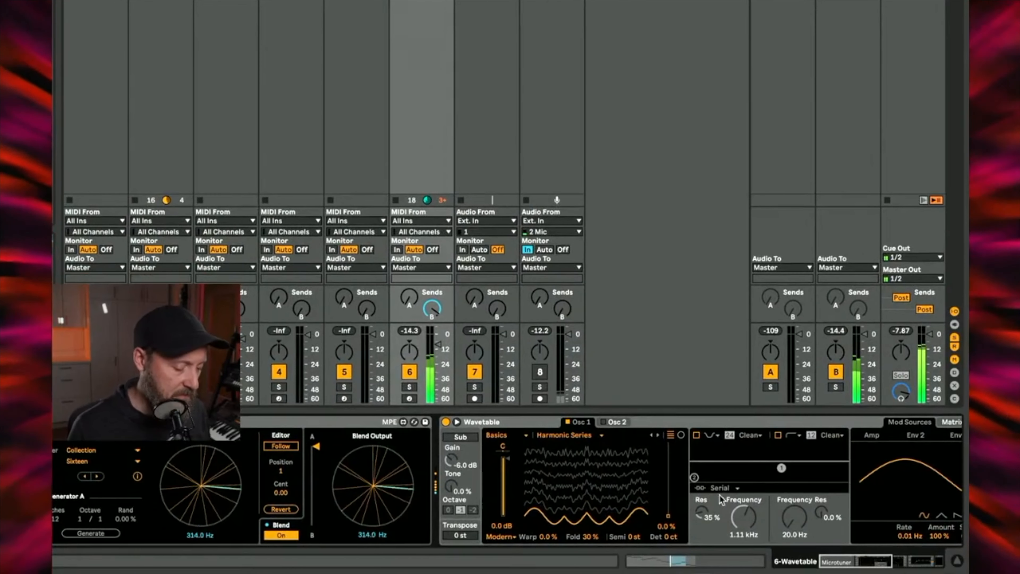
# Step: Set Wavetable's Osc 1 Fold to 32% and move the Microtuner's blend partway from A toward B
pyautogui.moveTo(637, 522); pyautogui.dragTo(590, 537)
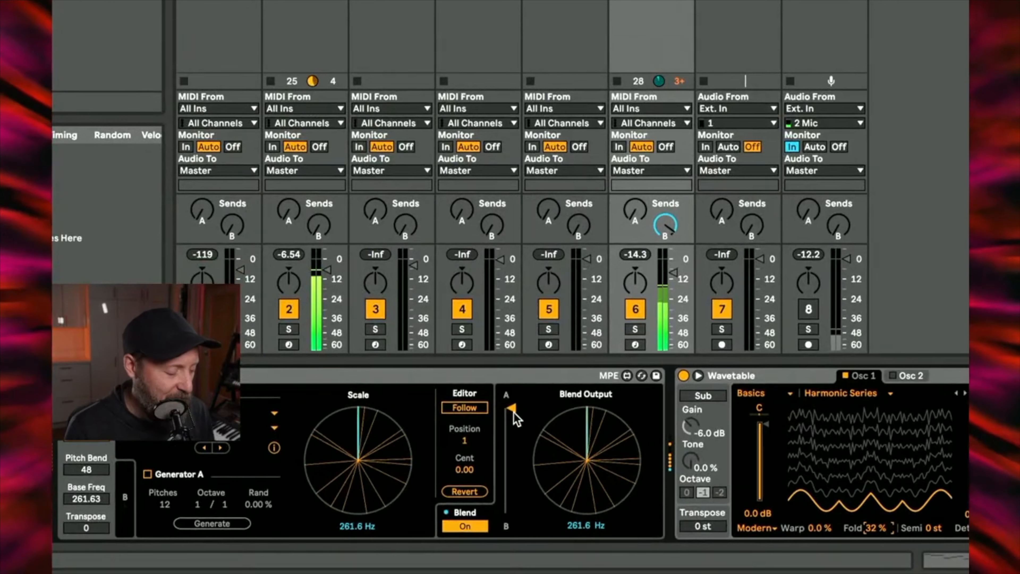
pyautogui.moveTo(515, 409); pyautogui.dragTo(515, 441)
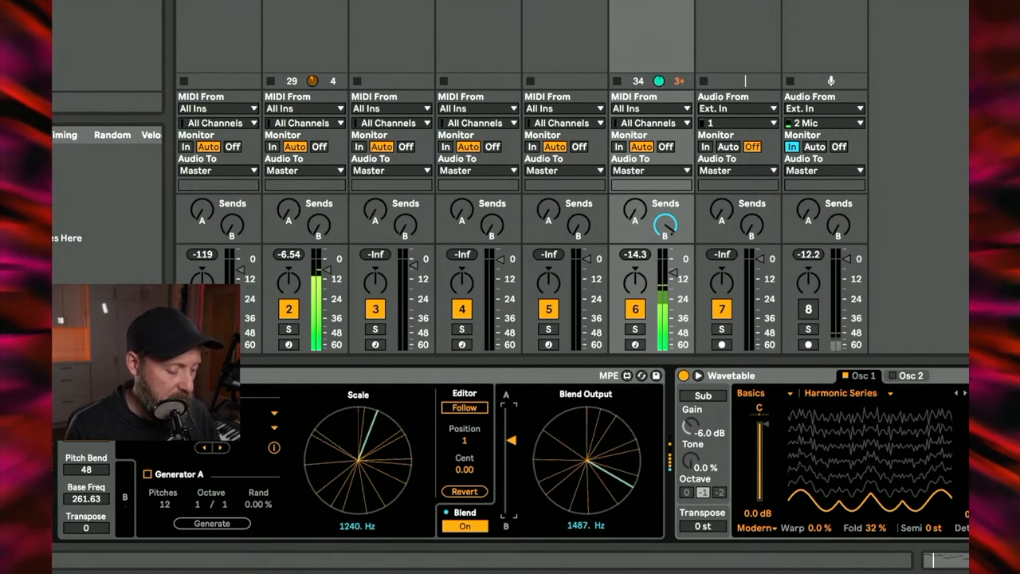